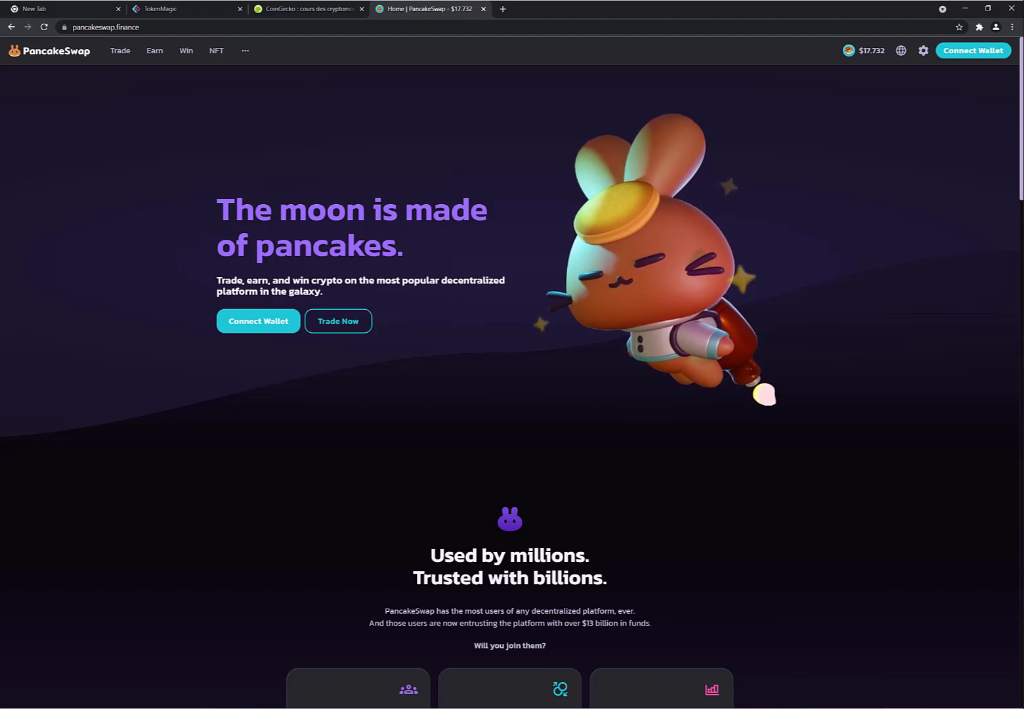
Install the MetaMask extension in Chrome, reaching its Chrome Web Store page through the download page on metamask.io.
{"action": "left_click", "coordinate": [25, 12]}
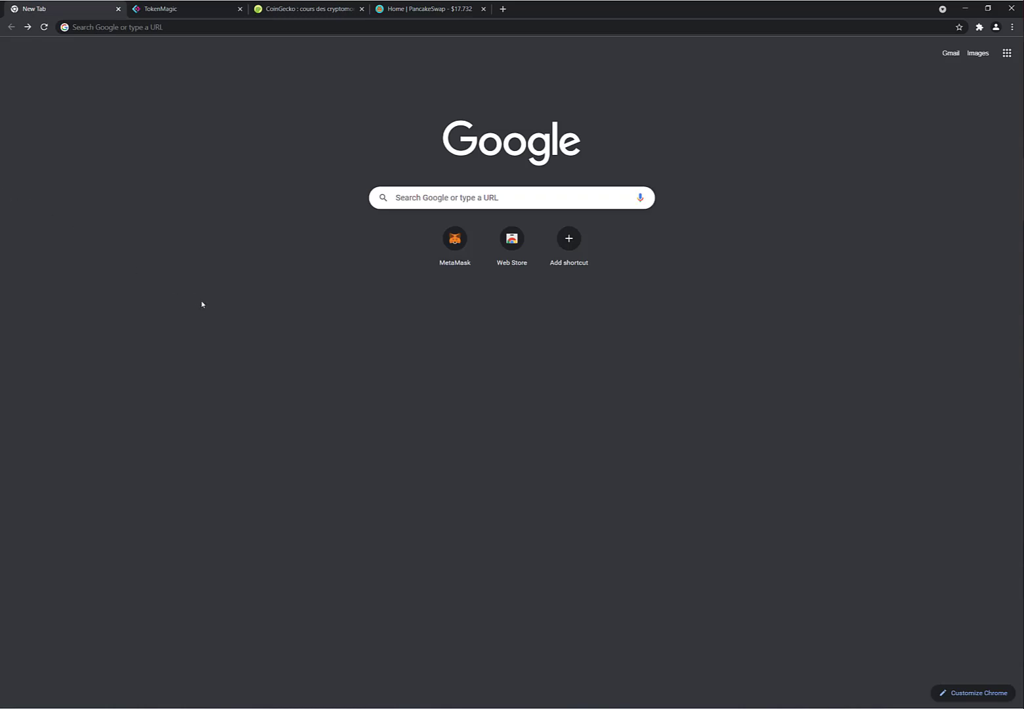
{"action": "left_click", "coordinate": [452, 245]}
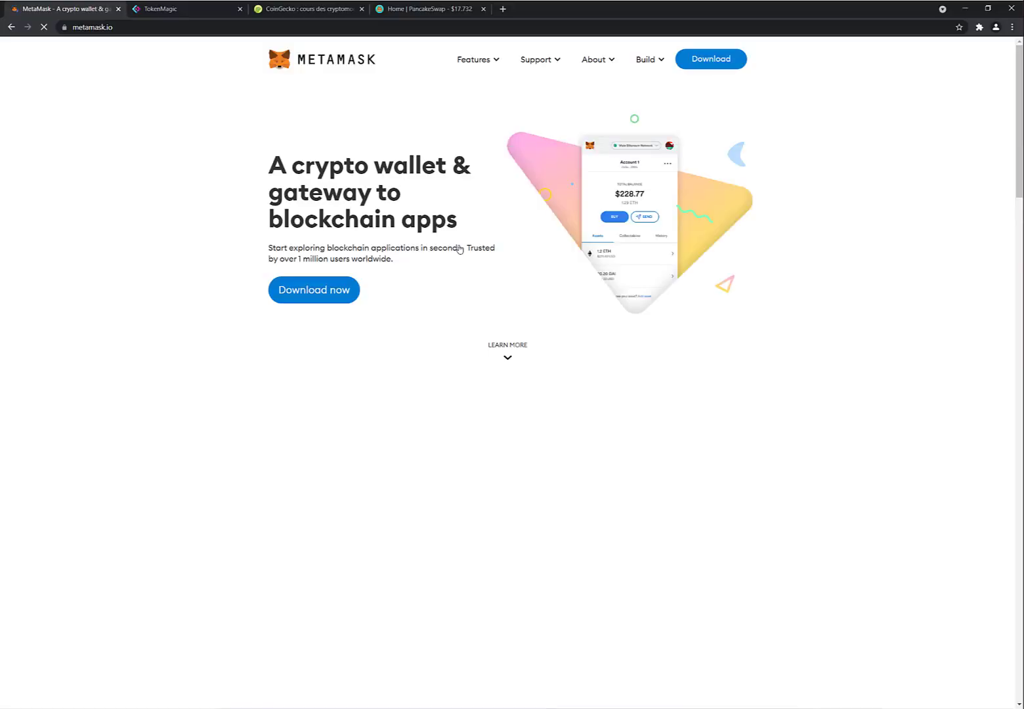
{"action": "left_click", "coordinate": [326, 296]}
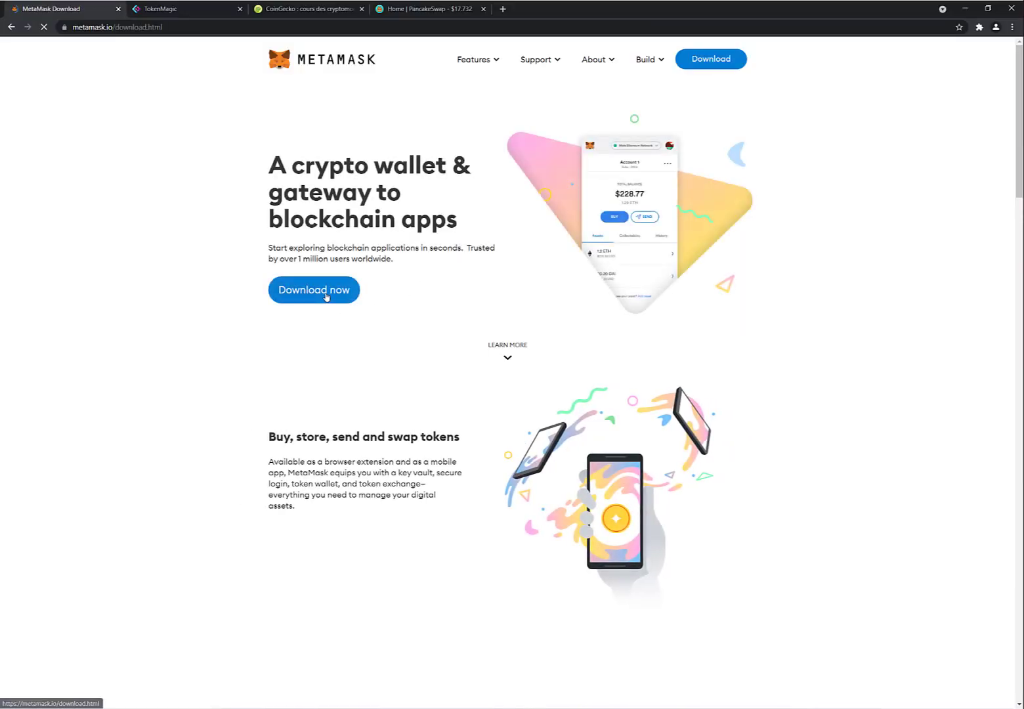
{"action": "left_click", "coordinate": [513, 393]}
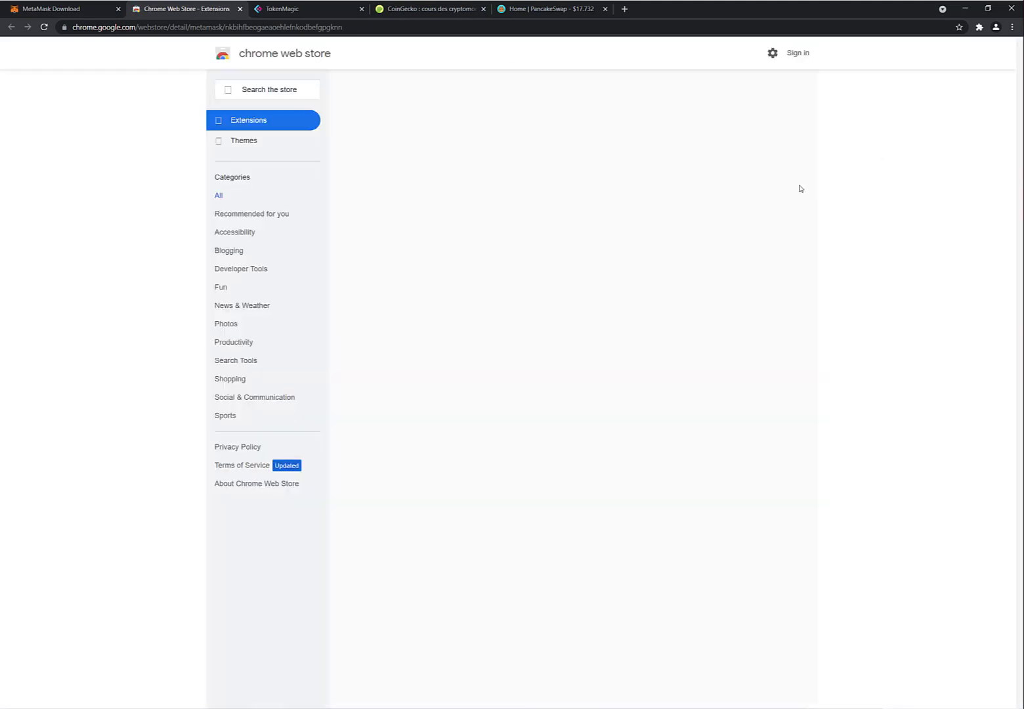
{"action": "left_click", "coordinate": [728, 125]}
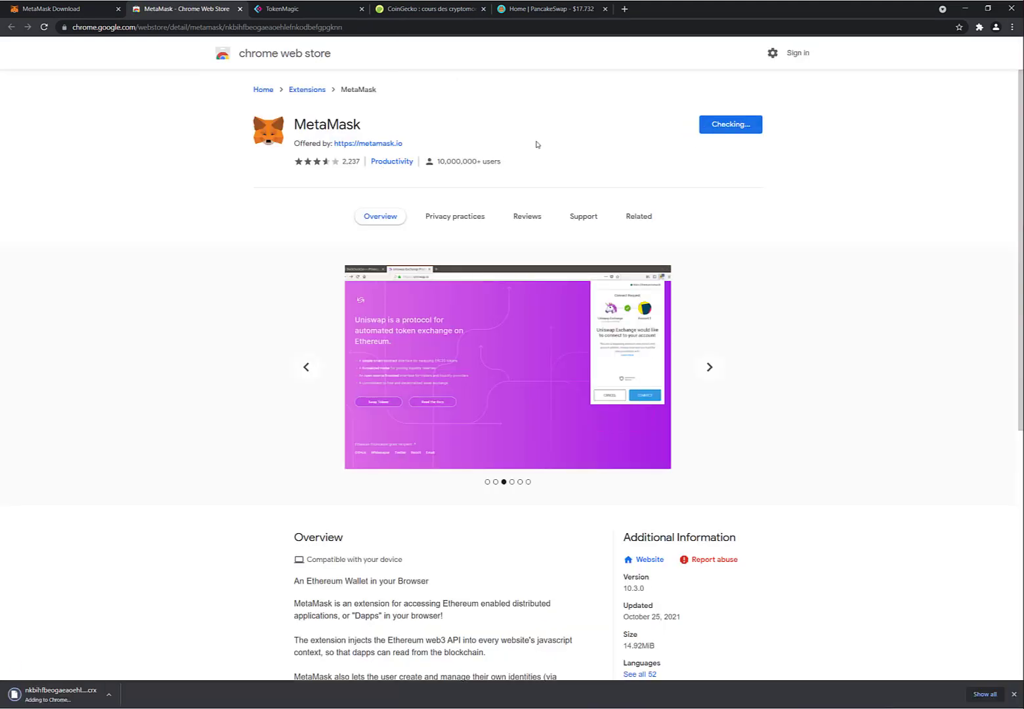
Start the MetaMask setup by choosing to create a new wallet and agreeing to share anonymized usage data.
{"action": "left_click", "coordinate": [511, 305]}
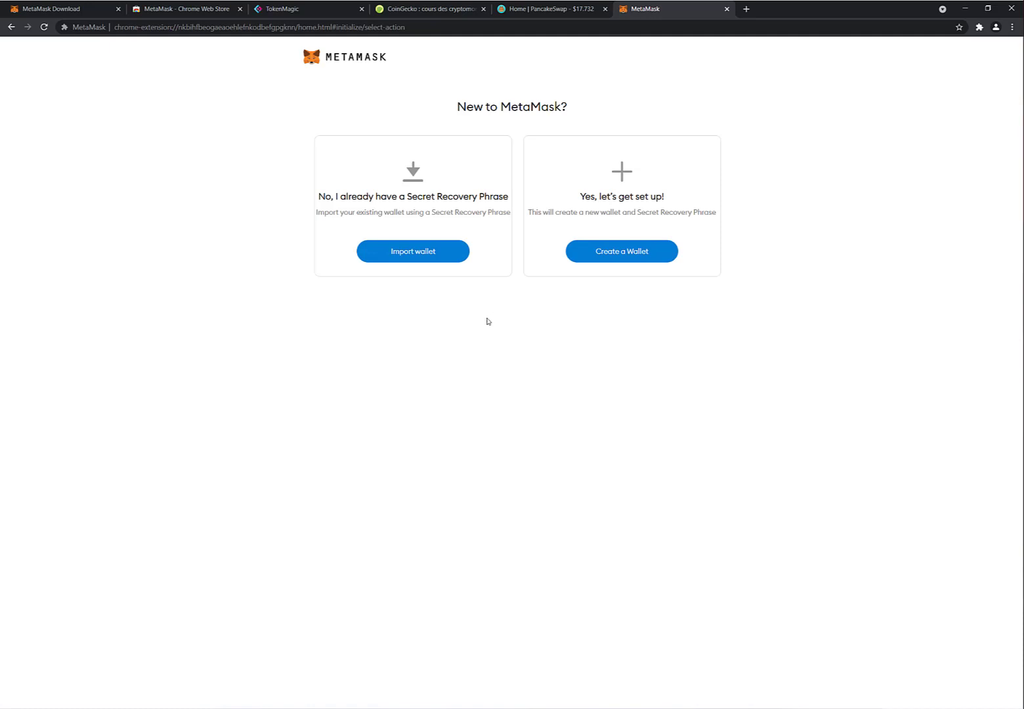
{"action": "left_click", "coordinate": [628, 255]}
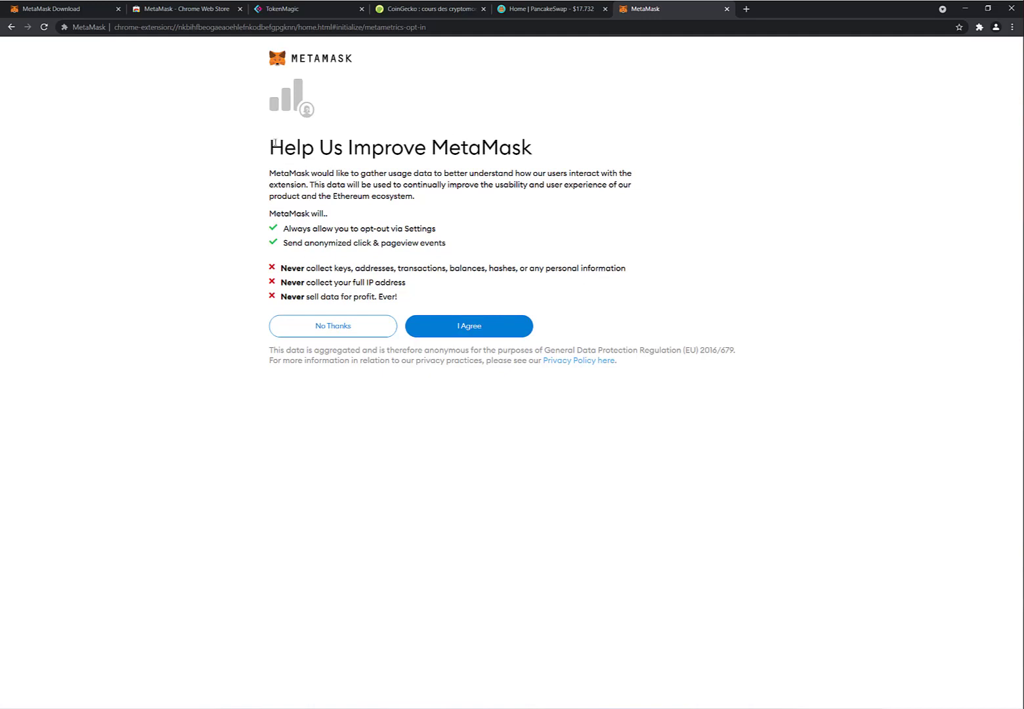
{"action": "left_click_drag", "start_coordinate": [271, 140], "coordinate": [460, 150]}
{"action": "left_click", "coordinate": [274, 226]}
{"action": "left_click", "coordinate": [463, 332]}
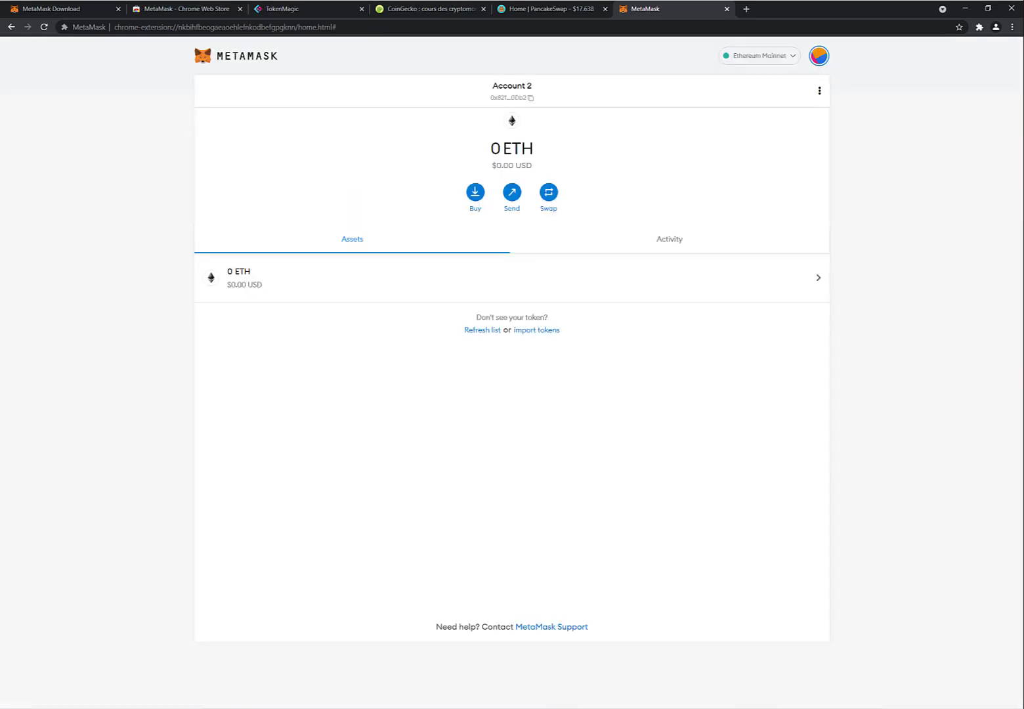
Look through the networks available in MetaMask and open the blank Custom RPC network form.
{"action": "left_click", "coordinate": [792, 59]}
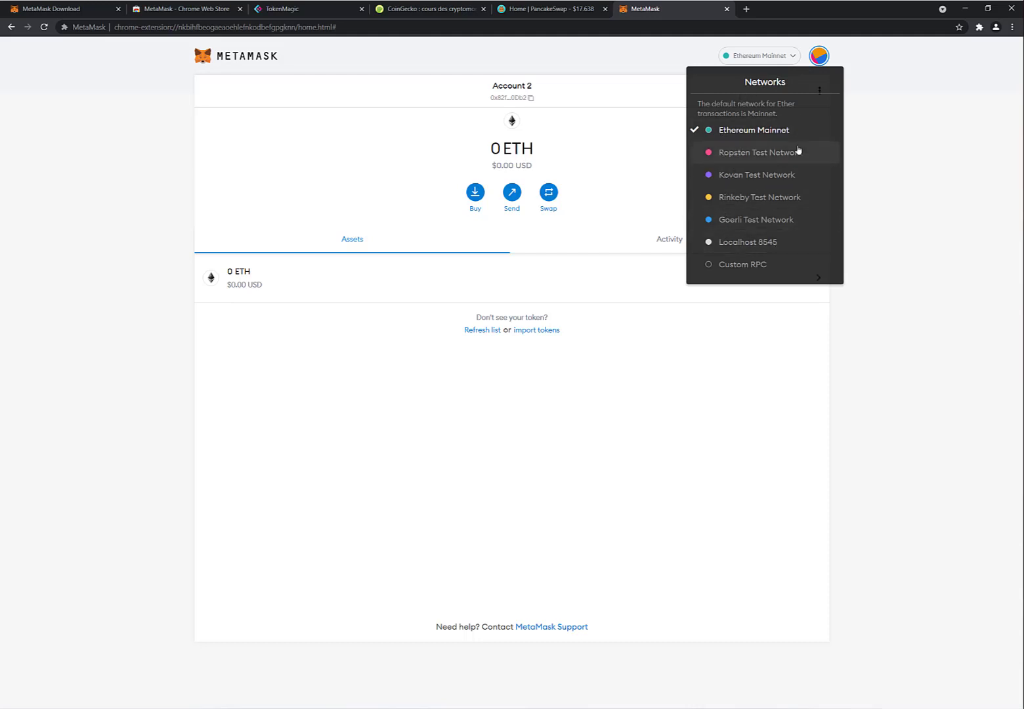
{"action": "left_click", "coordinate": [758, 59]}
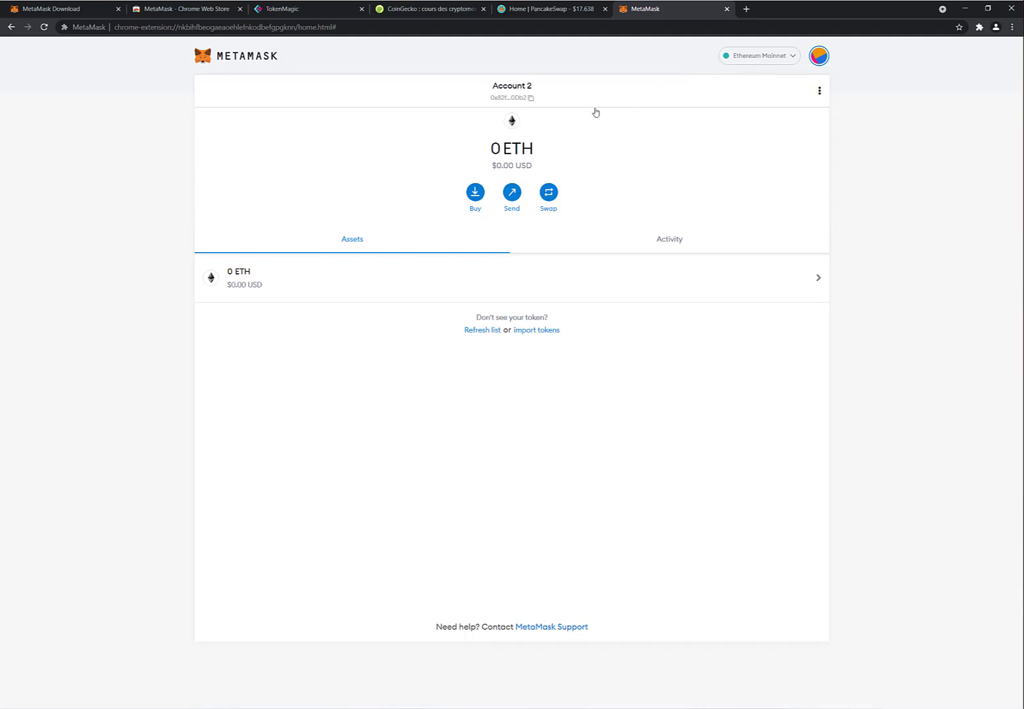
{"action": "left_click_drag", "start_coordinate": [553, 160], "coordinate": [487, 156]}
{"action": "left_click", "coordinate": [486, 158]}
{"action": "left_click", "coordinate": [759, 62]}
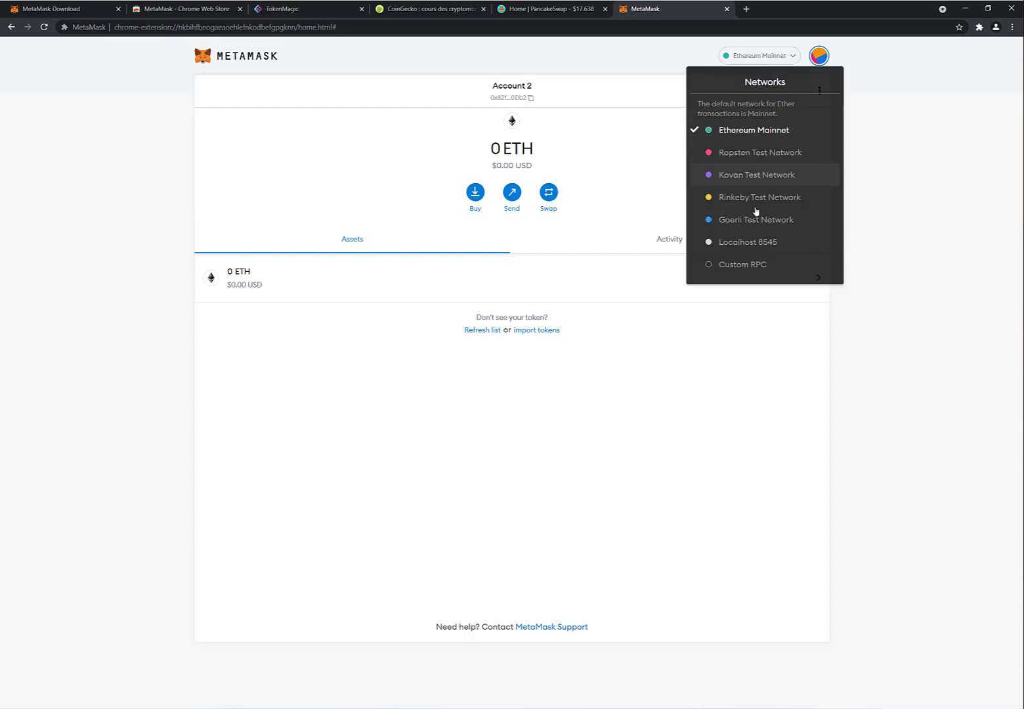
{"action": "left_click", "coordinate": [755, 265]}
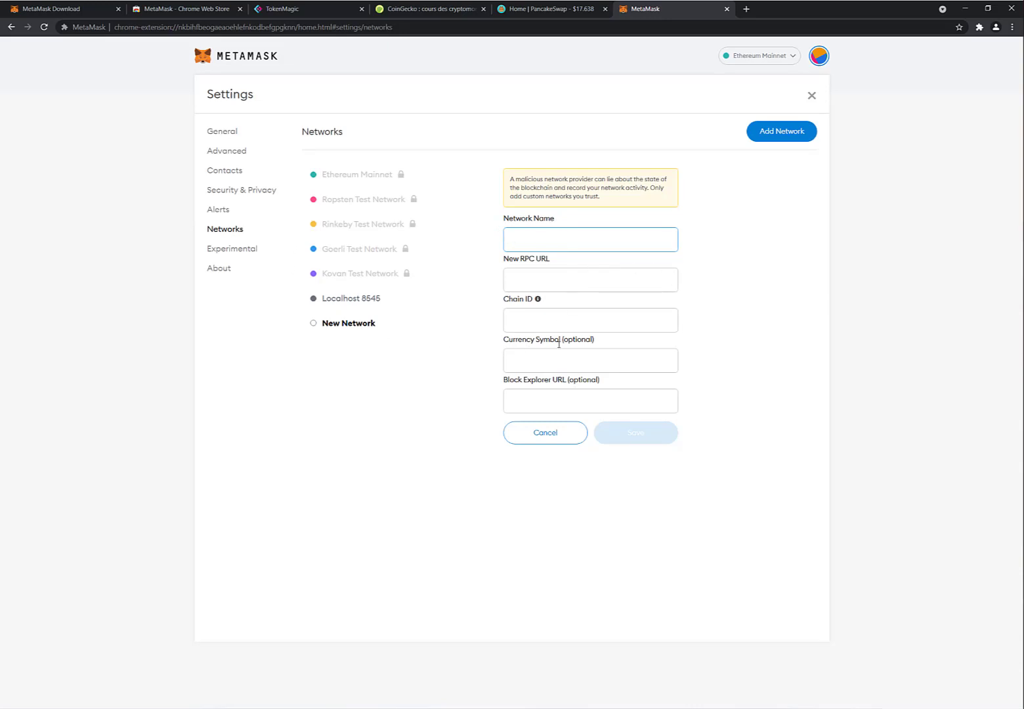
Connect MetaMask Account 2 to the TokenMagic site.
{"action": "left_click", "coordinate": [298, 11]}
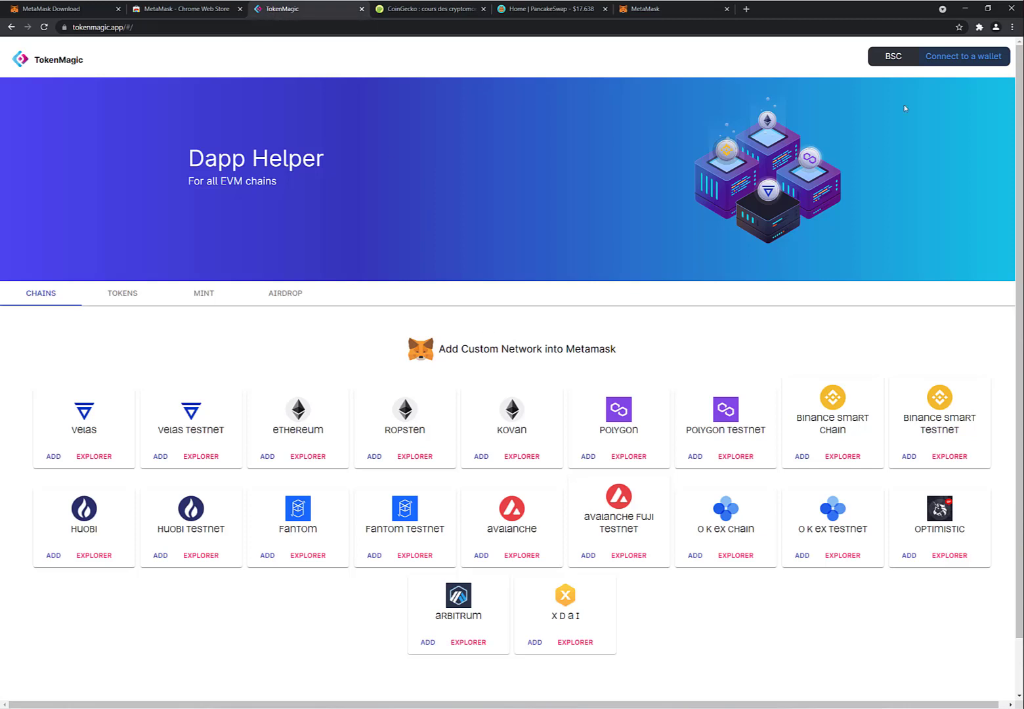
{"action": "left_click", "coordinate": [951, 65]}
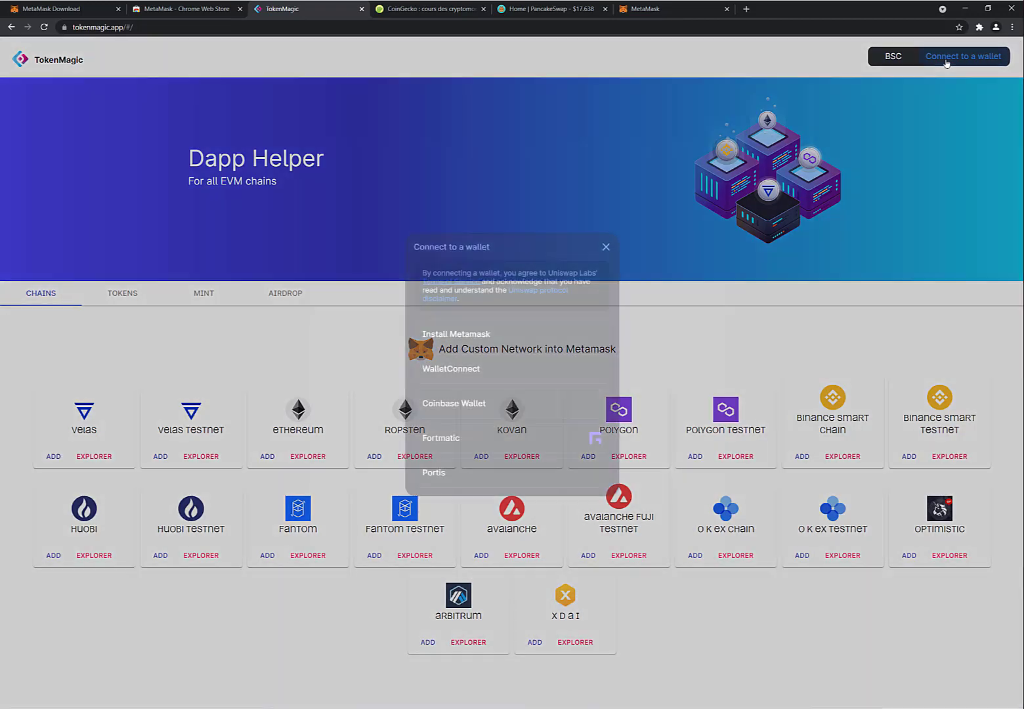
{"action": "left_click", "coordinate": [479, 338]}
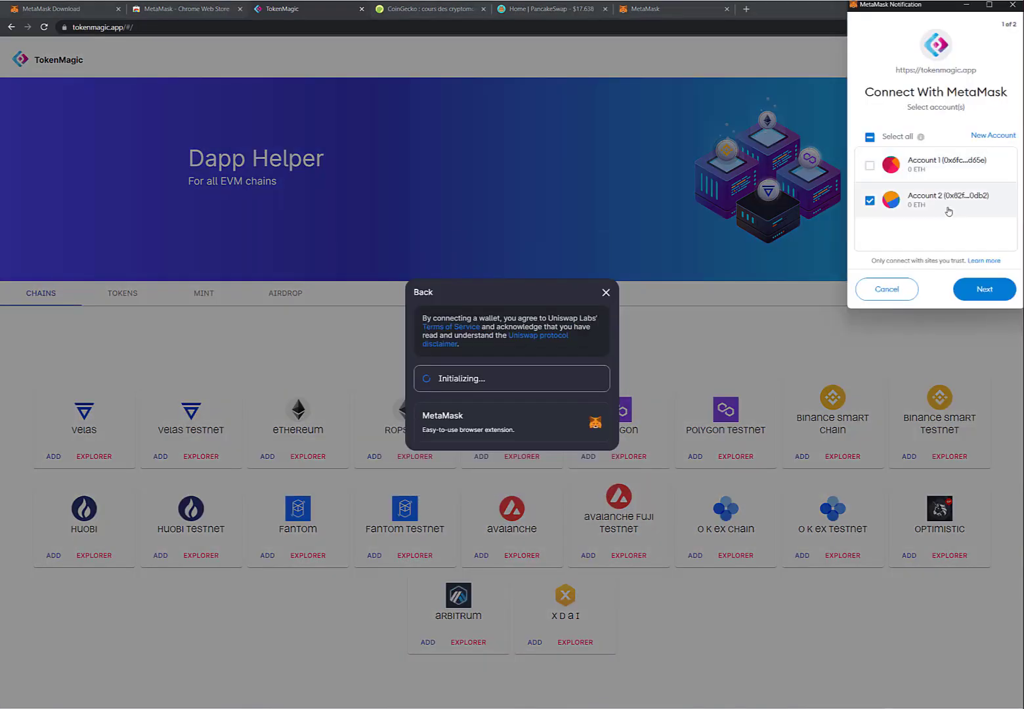
{"action": "left_click", "coordinate": [985, 288]}
{"action": "left_click", "coordinate": [984, 289]}
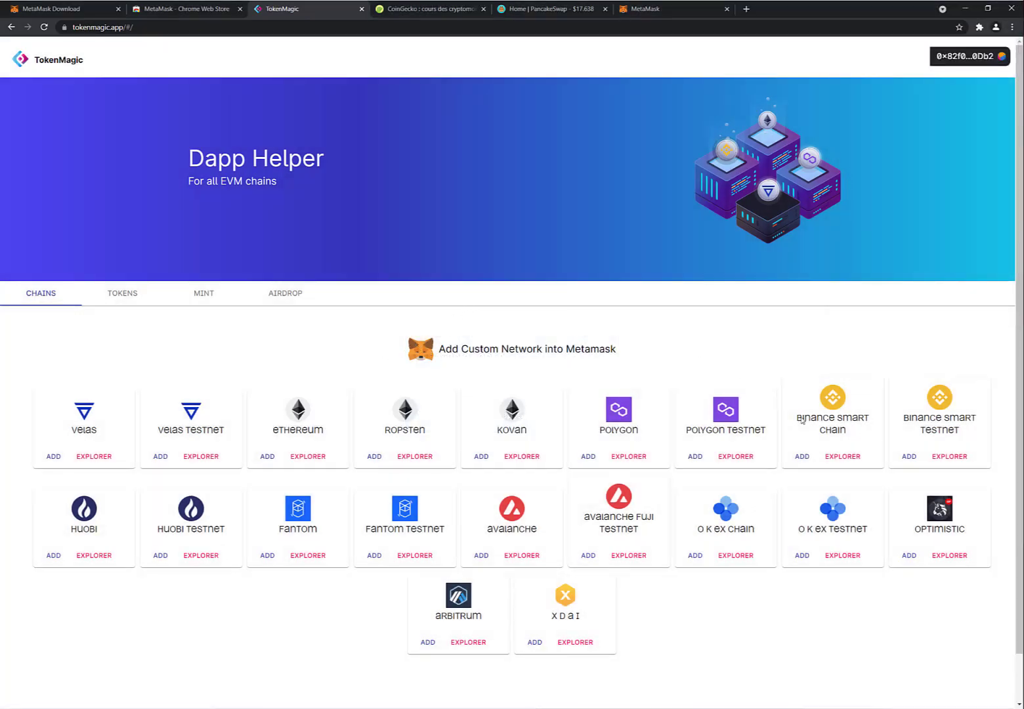
Add the Binance Smart Chain network to MetaMask from TokenMagic, approving it and switching the wallet to it.
{"action": "left_click", "coordinate": [803, 456]}
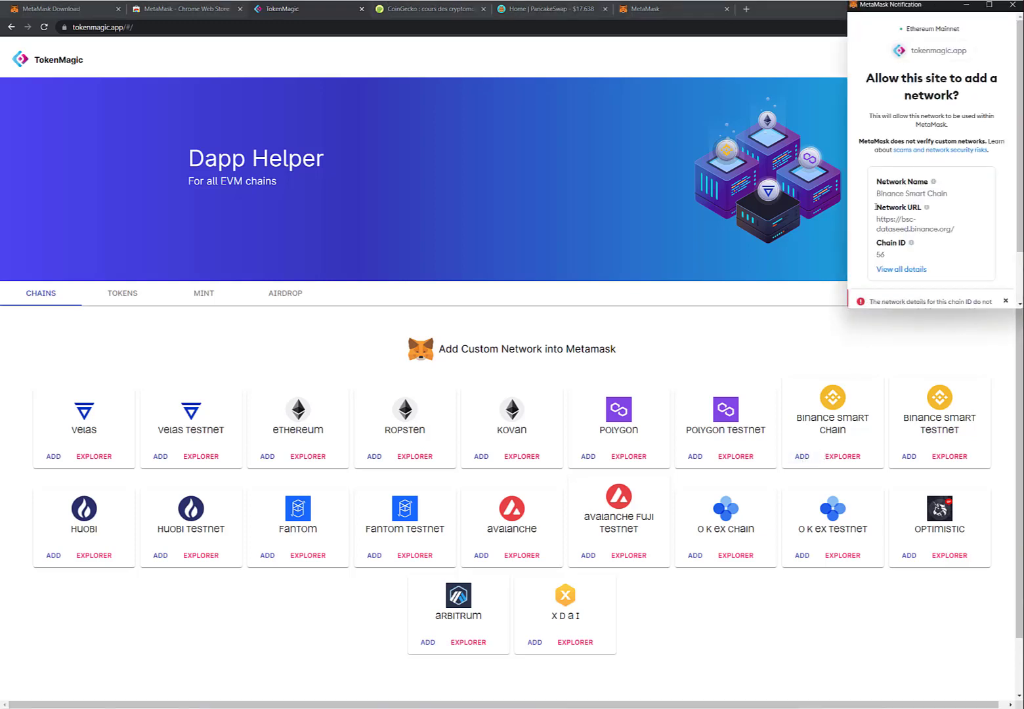
{"action": "scroll", "coordinate": [911, 220], "scroll_direction": "down", "scroll_amount": 2}
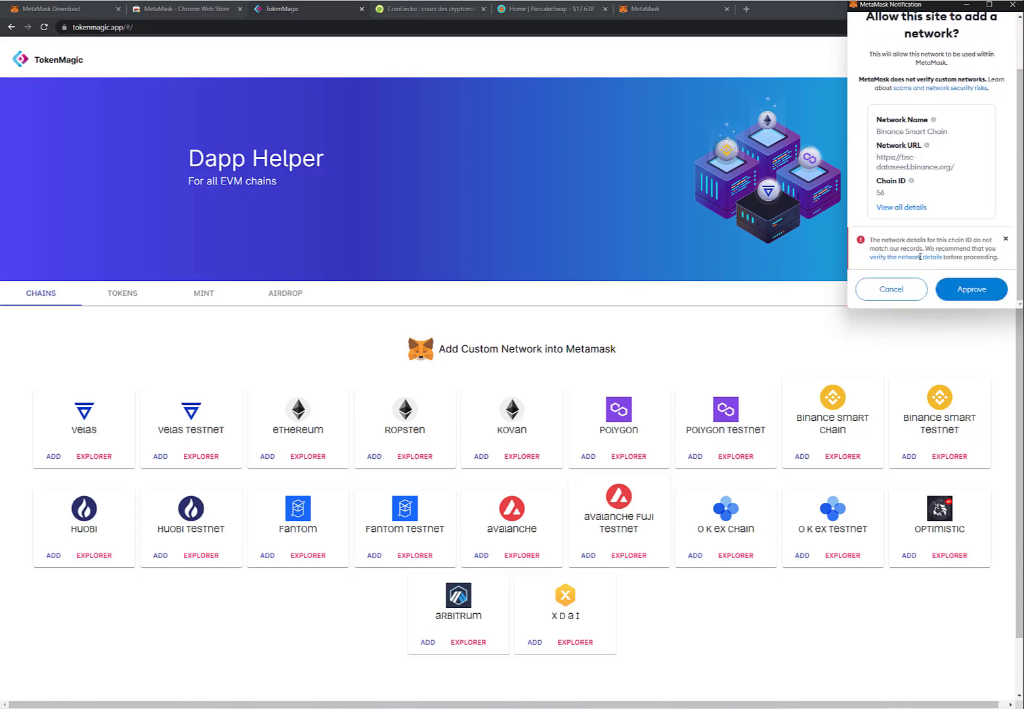
{"action": "left_click", "coordinate": [965, 290]}
{"action": "left_click", "coordinate": [969, 291]}
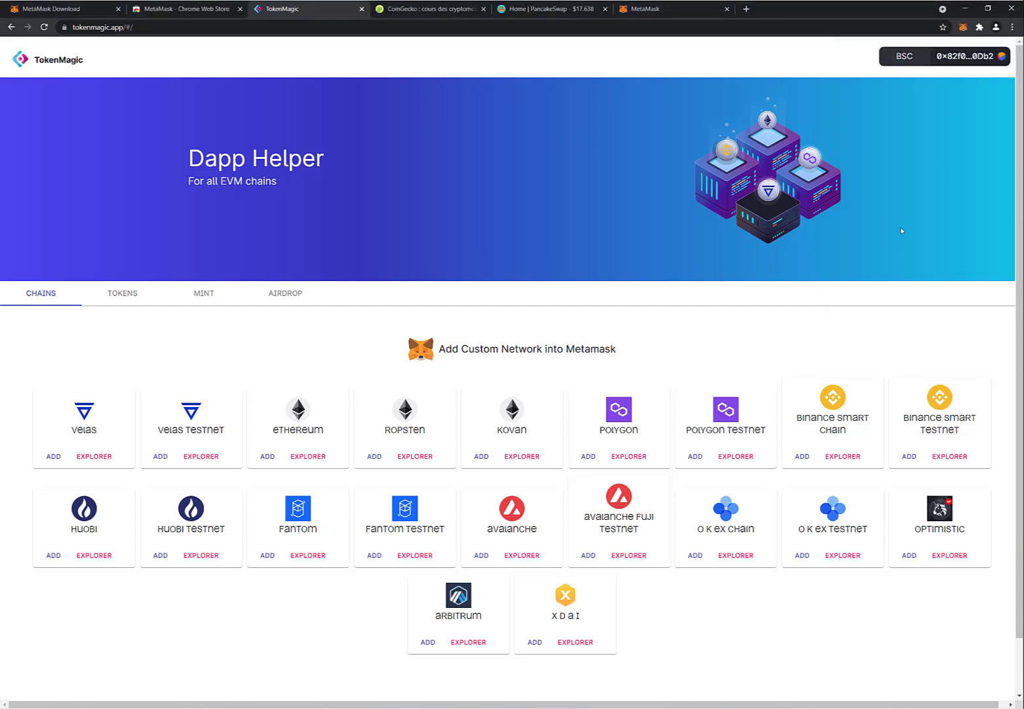
Dismiss the What's new notice in the MetaMask wallet and check its network list and account balance.
{"action": "left_click", "coordinate": [962, 30]}
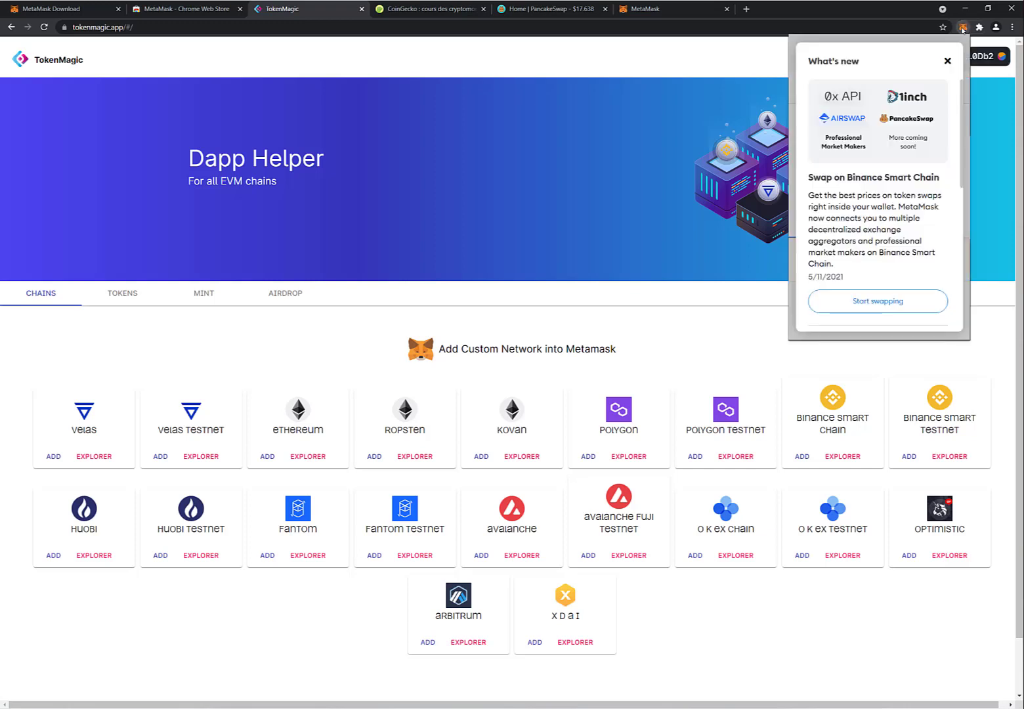
{"action": "left_click", "coordinate": [946, 60]}
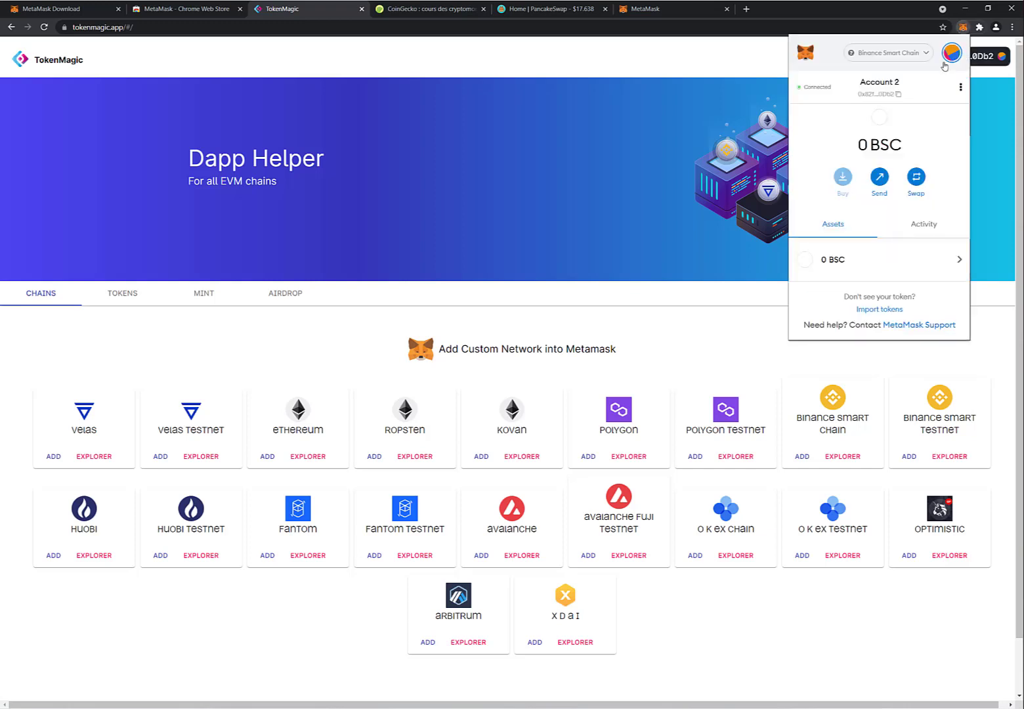
{"action": "left_click", "coordinate": [904, 56]}
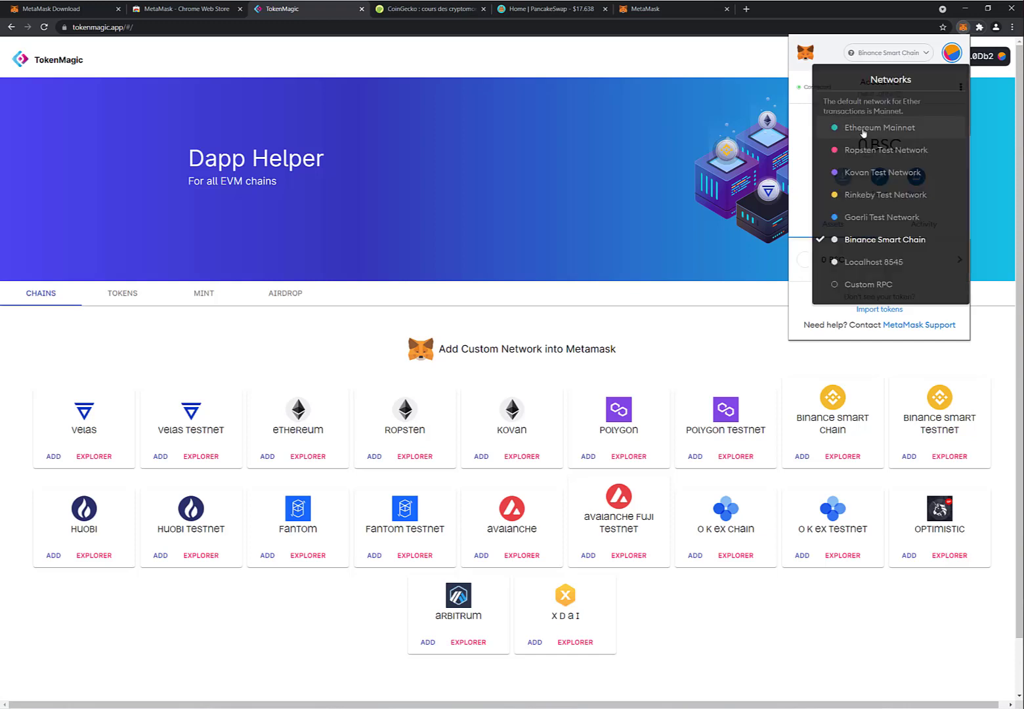
{"action": "left_click", "coordinate": [904, 57]}
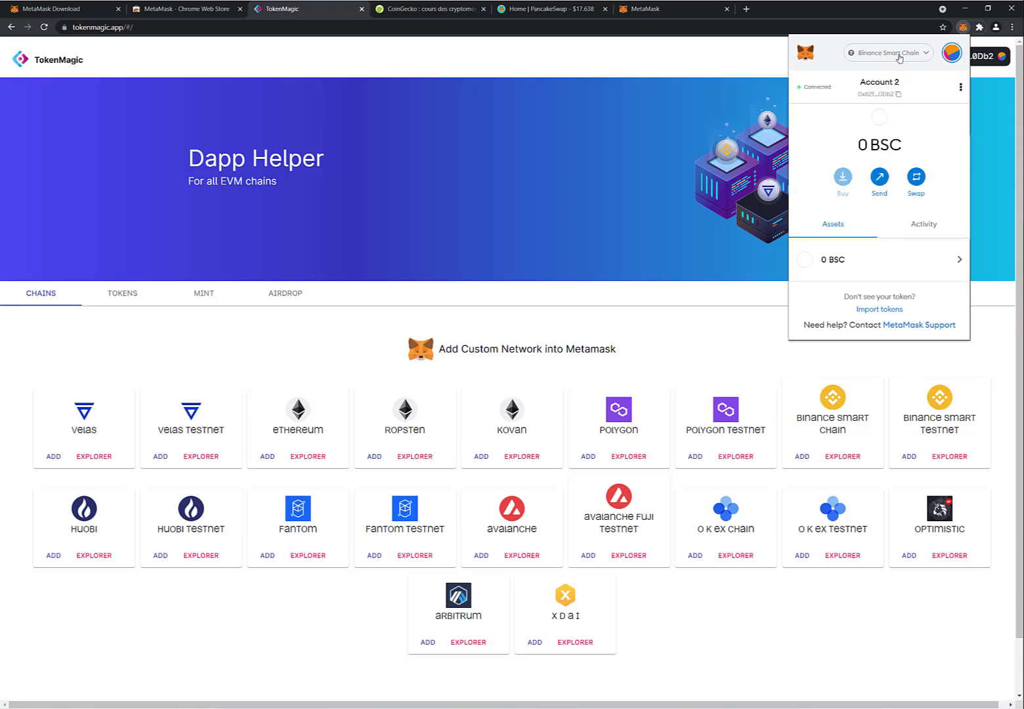
{"action": "key", "text": "Escape"}
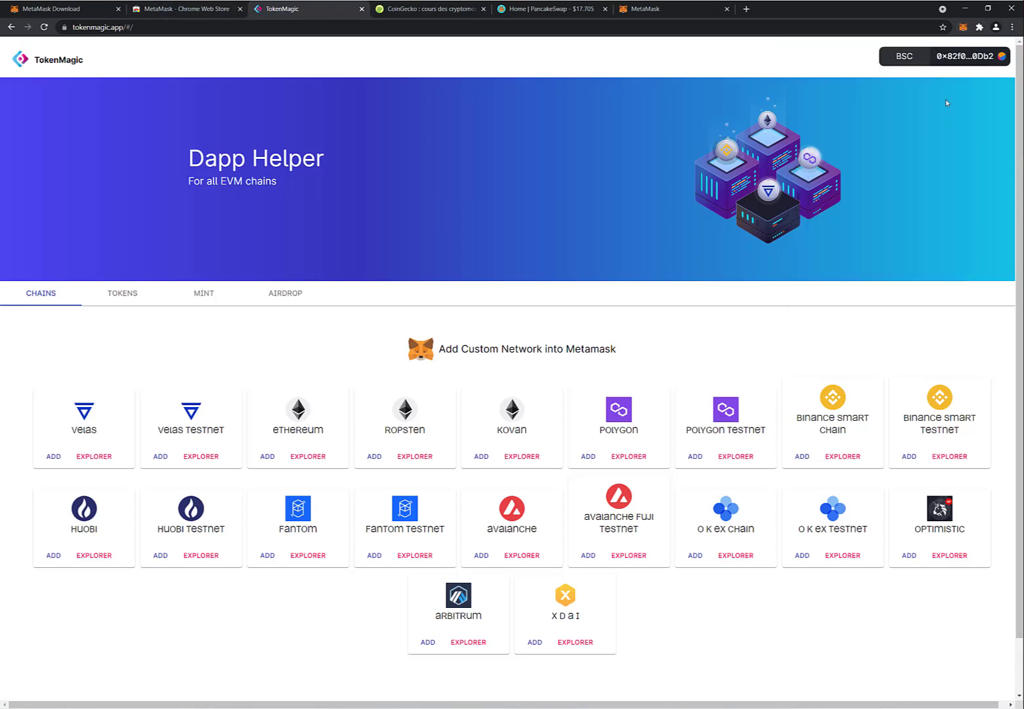
{"action": "left_click", "coordinate": [965, 28]}
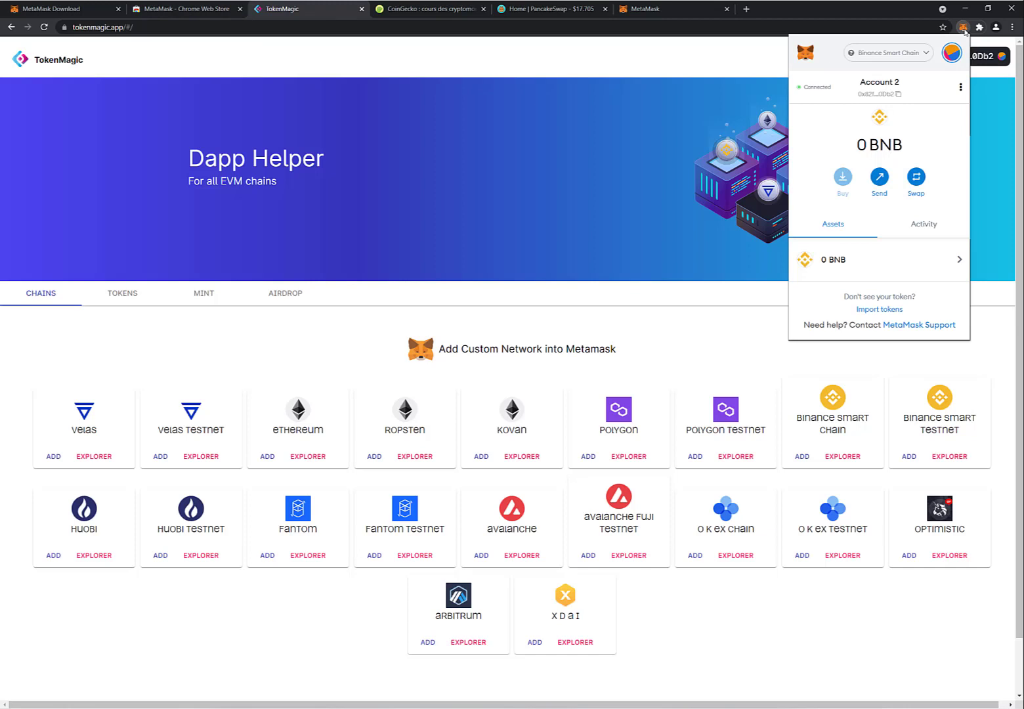
Go to the PancakeSwap site and copy the address of Account 2 from the MetaMask wallet.
{"action": "left_click", "coordinate": [550, 10]}
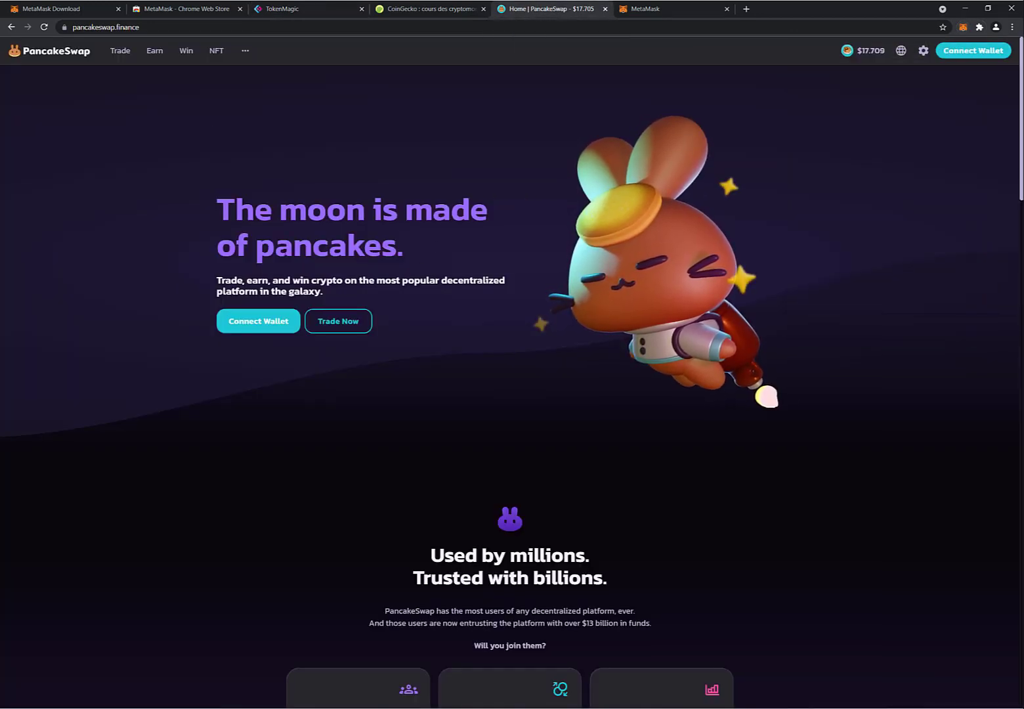
{"action": "left_click", "coordinate": [963, 27]}
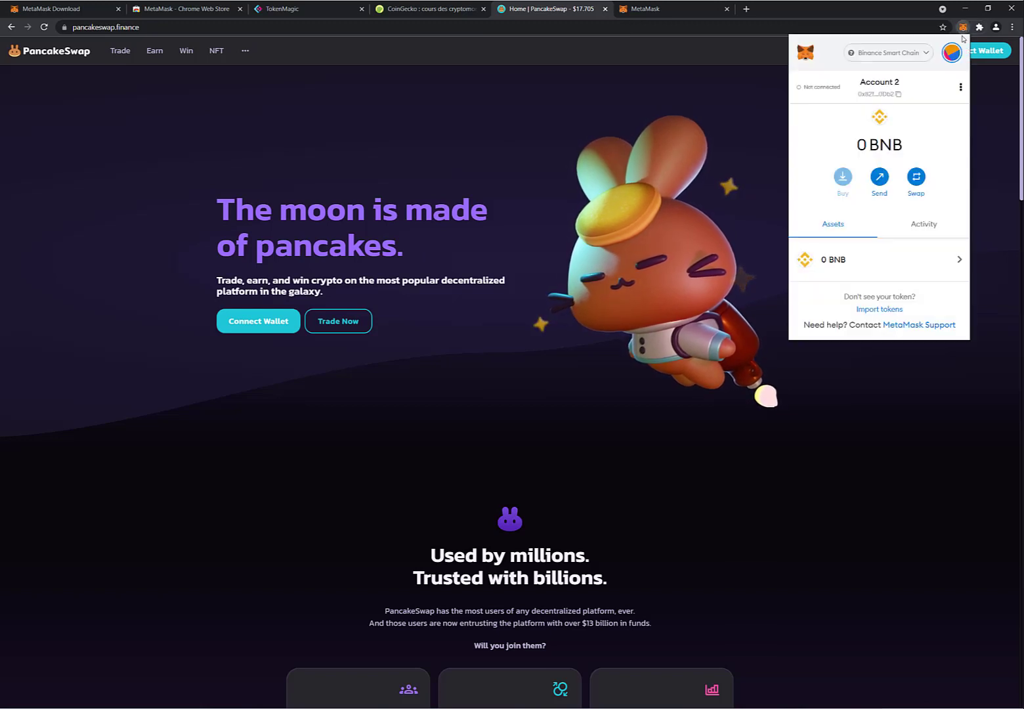
{"action": "left_click", "coordinate": [888, 98]}
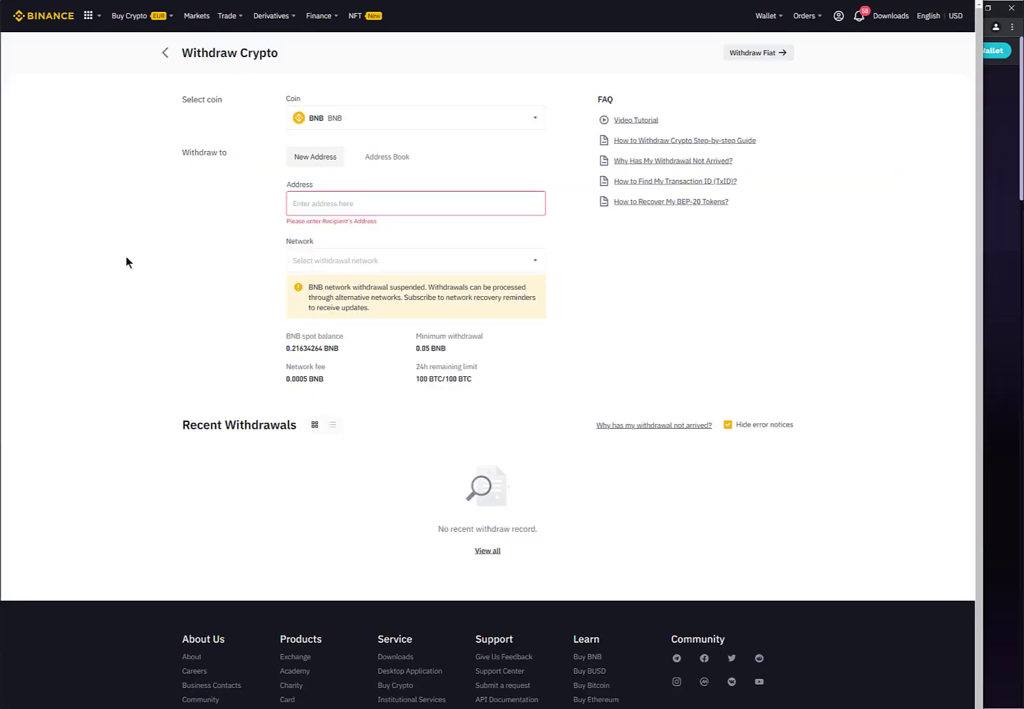
Switch to Binance and fill in the BNB withdrawal with the copied wallet address, an amount of 0.2 and the BSC (BEP20) network.
{"action": "key", "text": "alt+Tab"}
{"action": "left_click", "coordinate": [344, 204]}
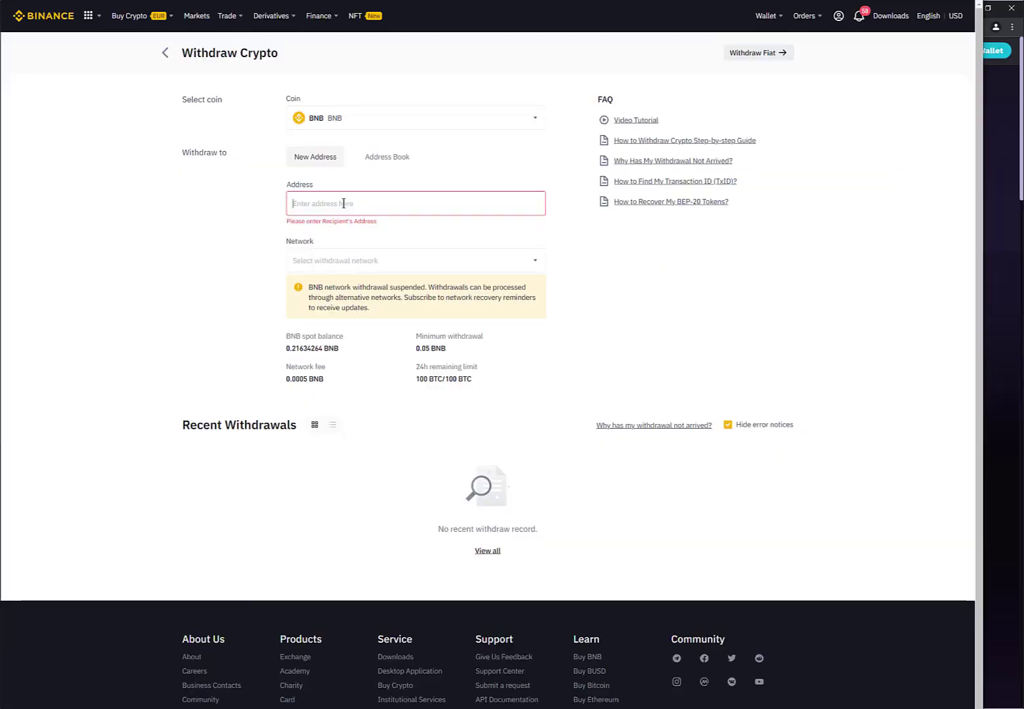
{"action": "key", "text": "ctrl+v"}
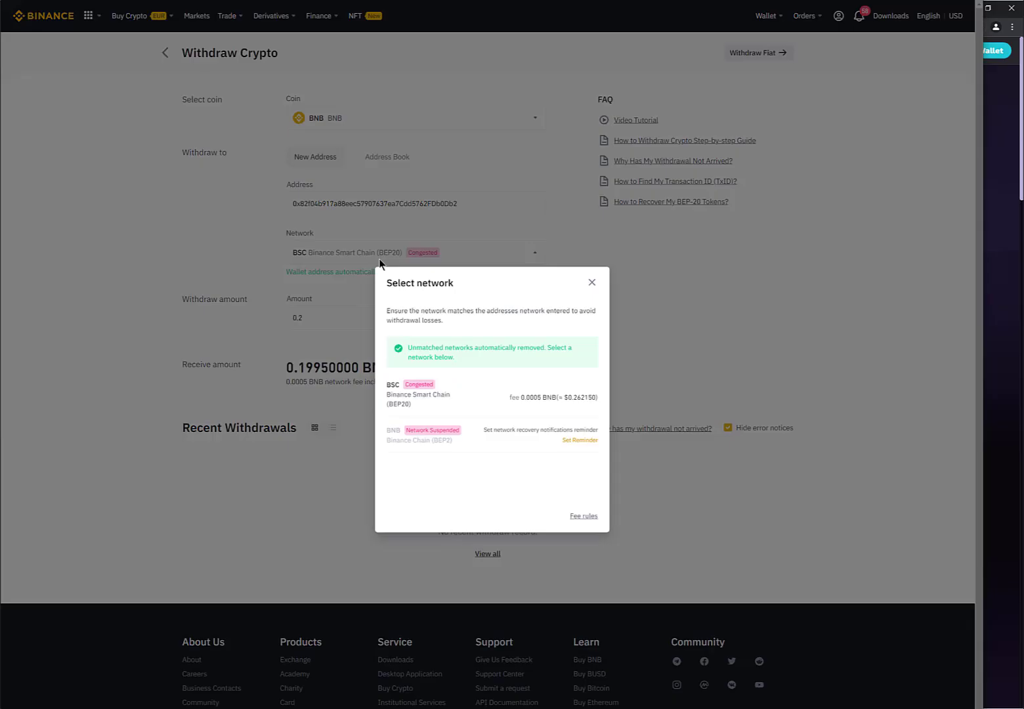
{"action": "left_click", "coordinate": [379, 260]}
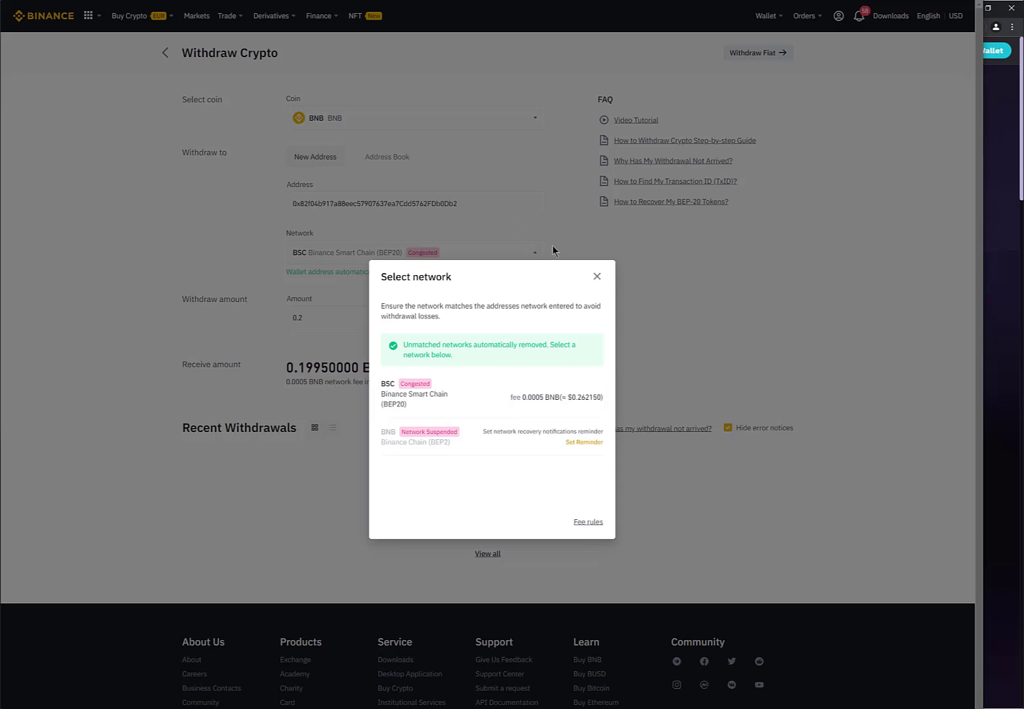
{"action": "left_click", "coordinate": [597, 276]}
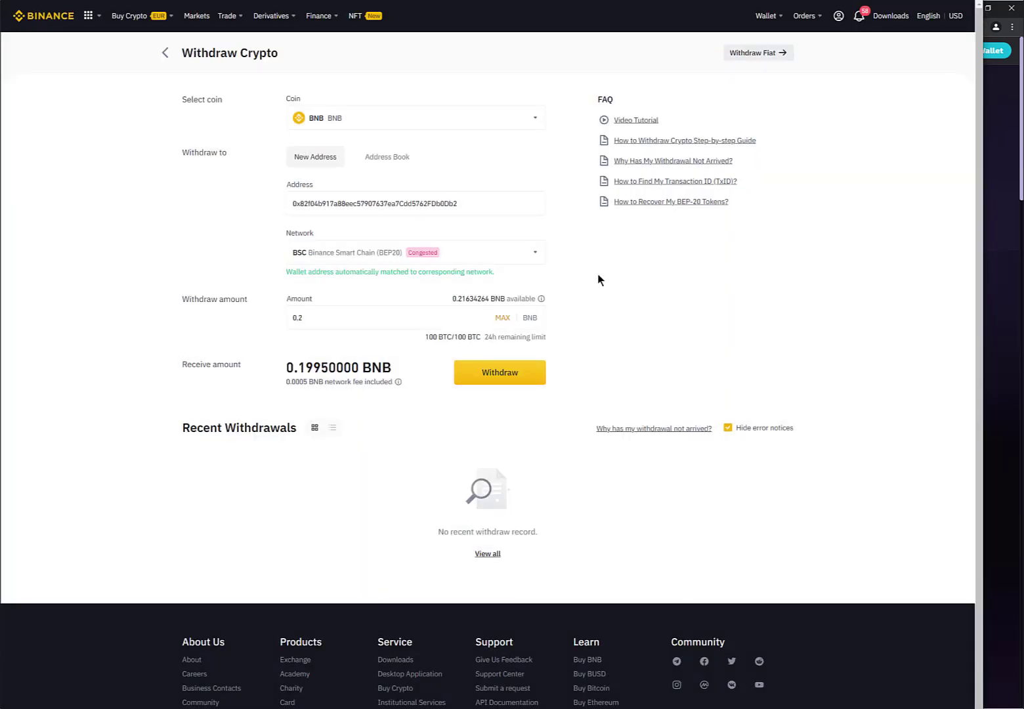
{"action": "left_click", "coordinate": [360, 324]}
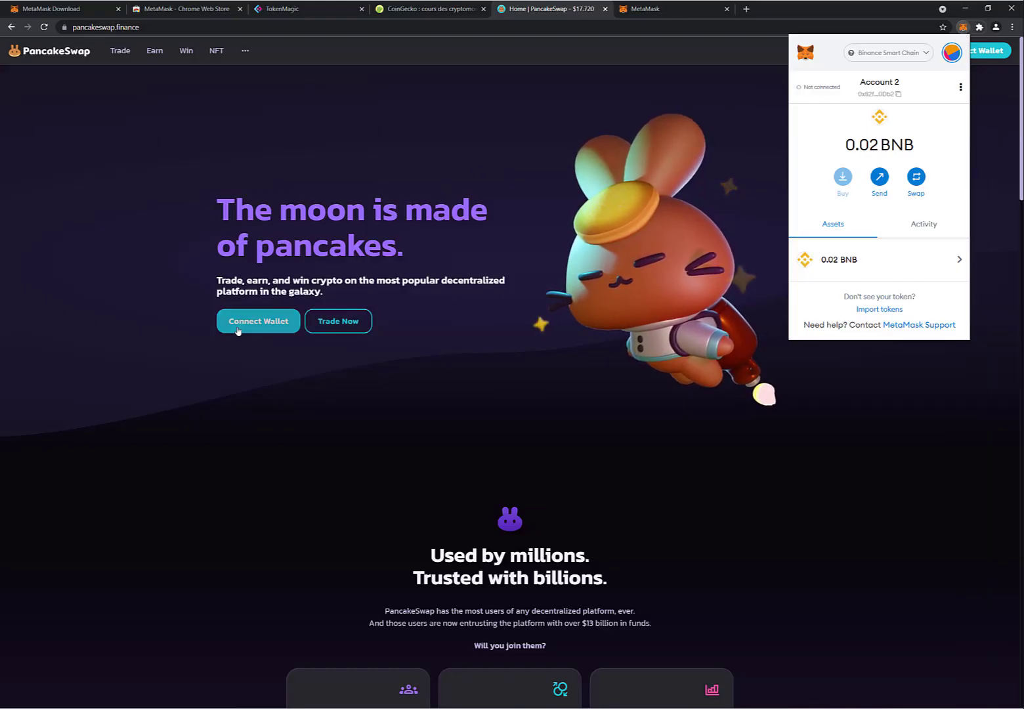
Connect Account 2 from the MetaMask wallet to PancakeSwap and approve the connection.
{"action": "left_click", "coordinate": [246, 324]}
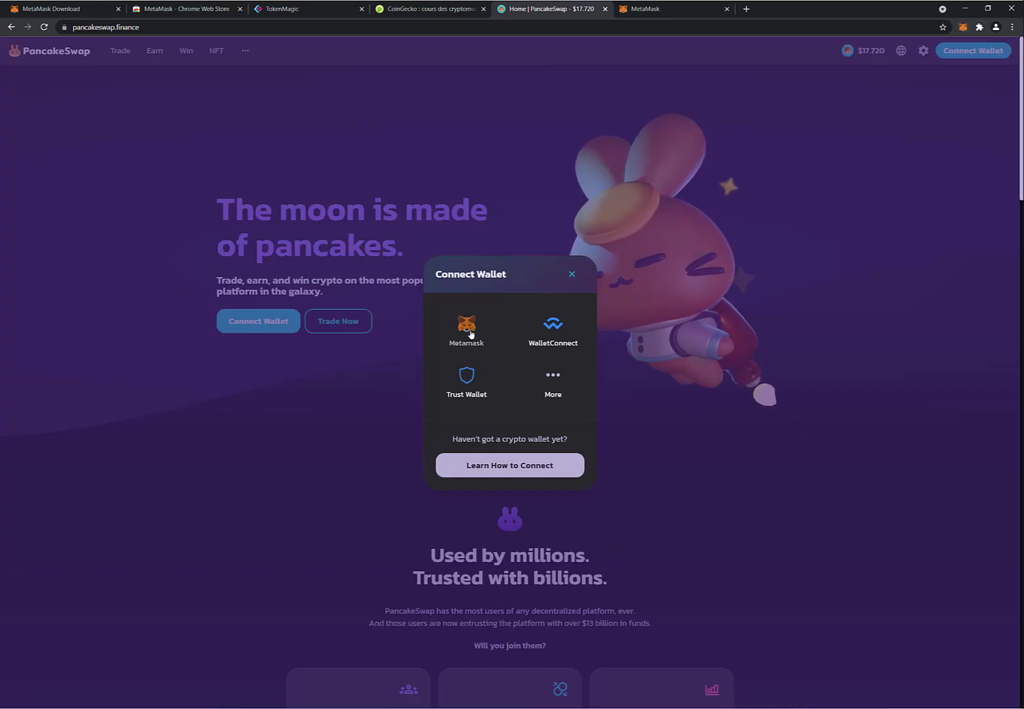
{"action": "left_click", "coordinate": [470, 334]}
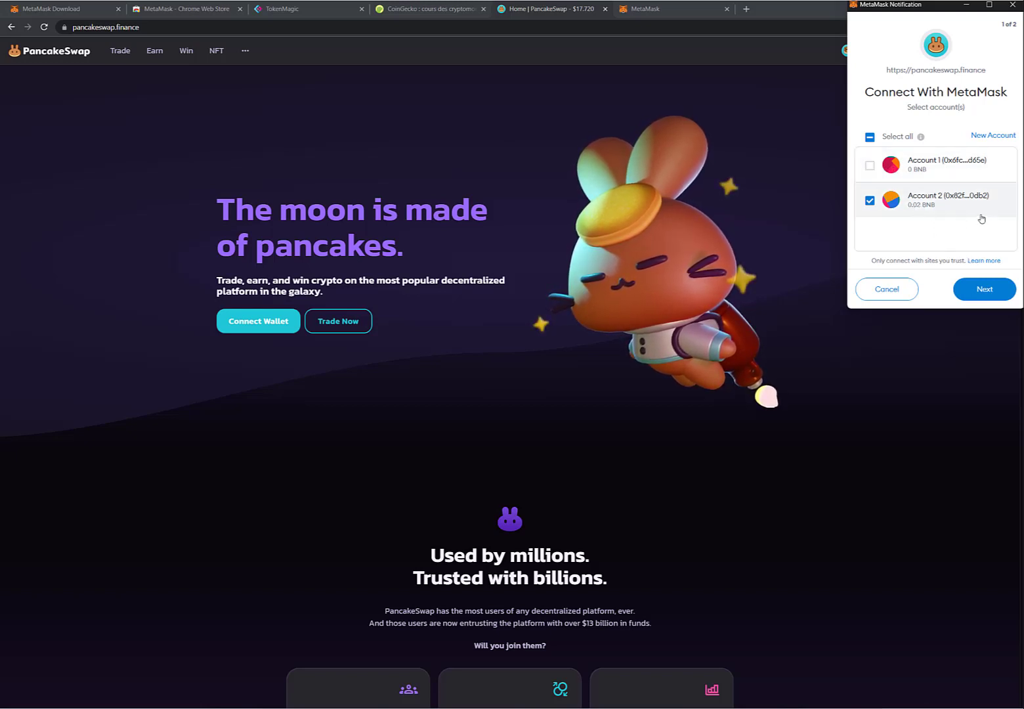
{"action": "left_click", "coordinate": [983, 290]}
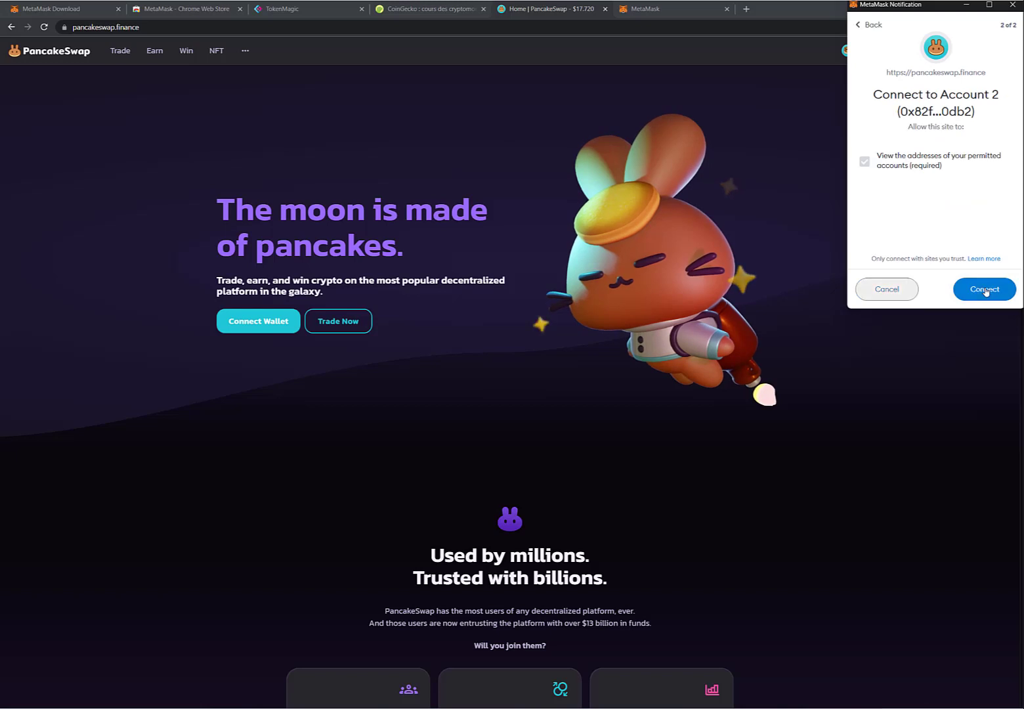
{"action": "left_click", "coordinate": [985, 290]}
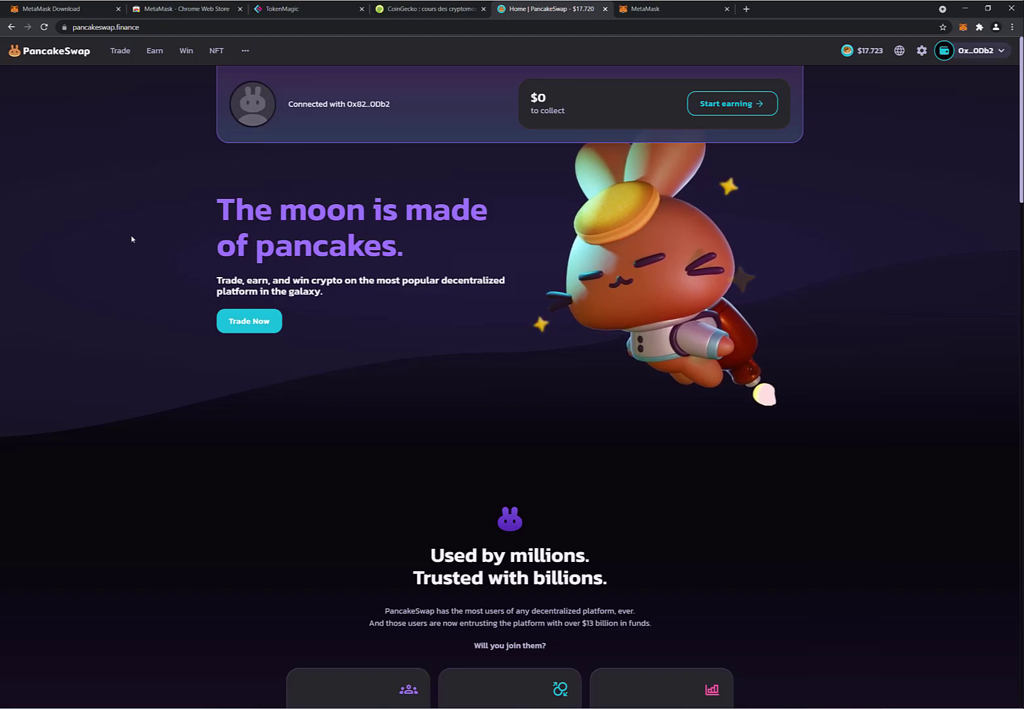
Set up a PancakeSwap exchange from 0.01 BNB to CAKE.
{"action": "left_click", "coordinate": [247, 325]}
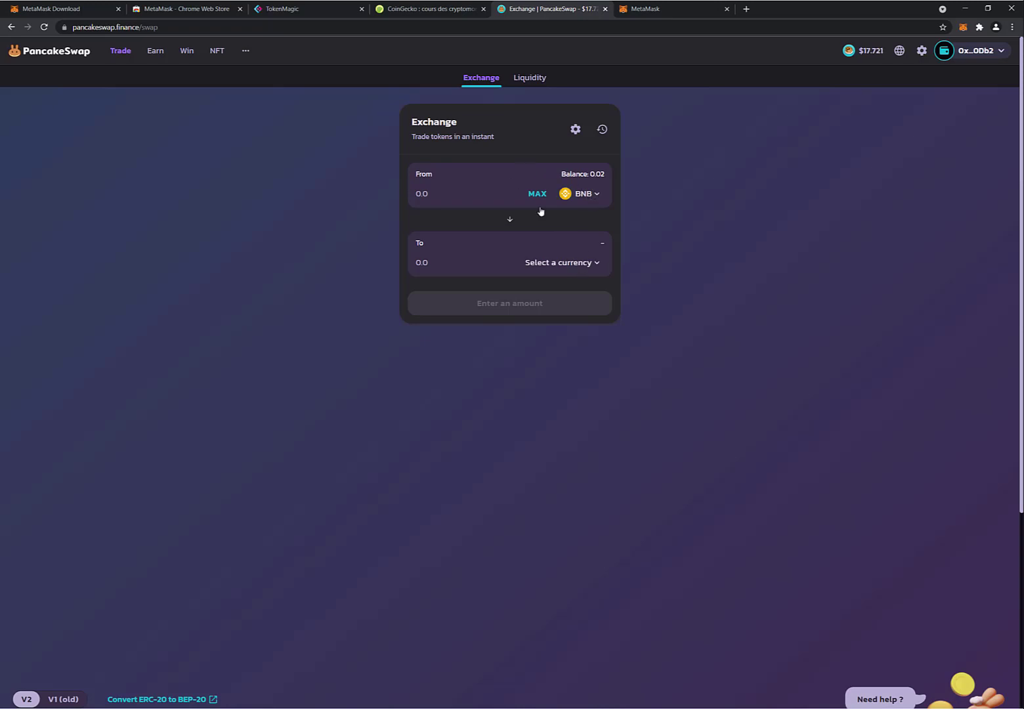
{"action": "left_click", "coordinate": [562, 269]}
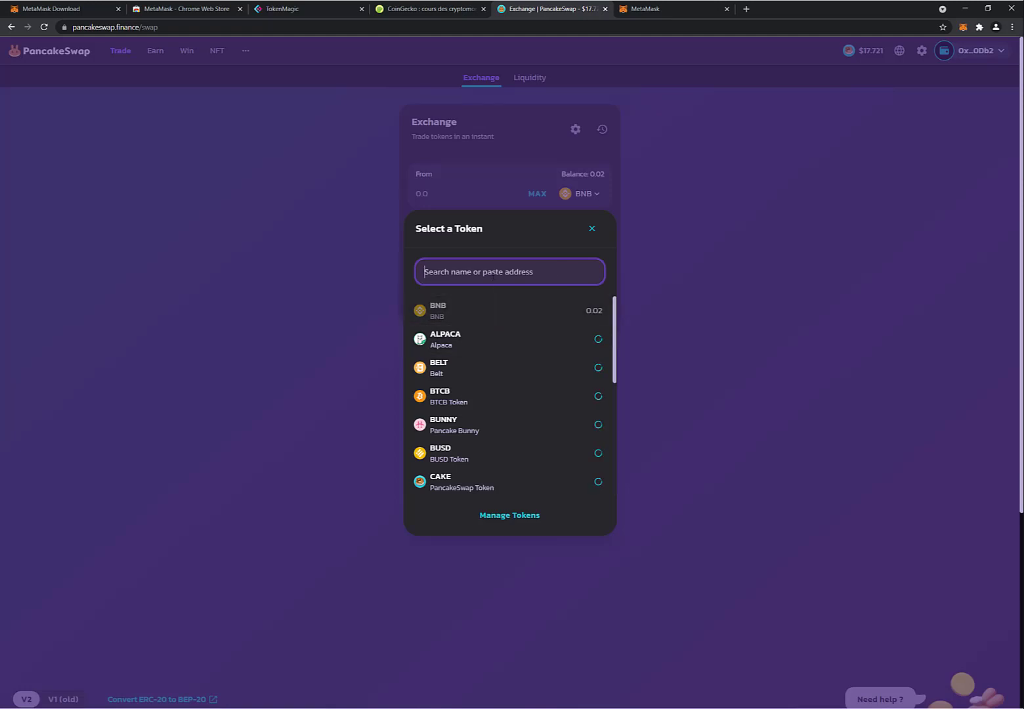
{"action": "left_click", "coordinate": [489, 481]}
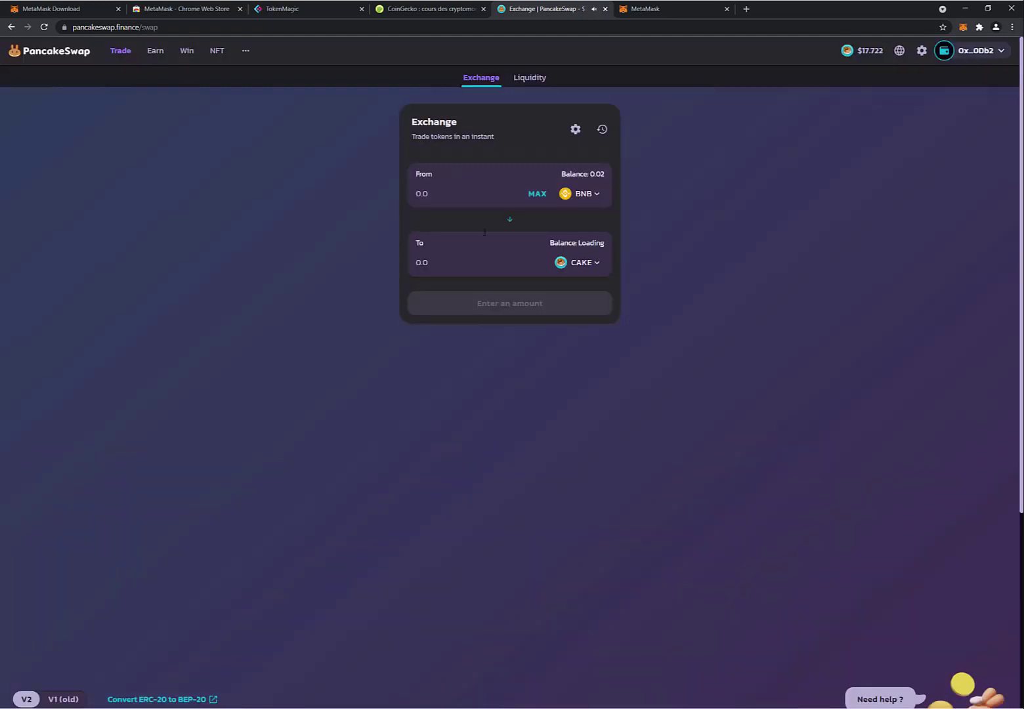
{"action": "left_click", "coordinate": [468, 198]}
{"action": "type", "text": "0.01"}
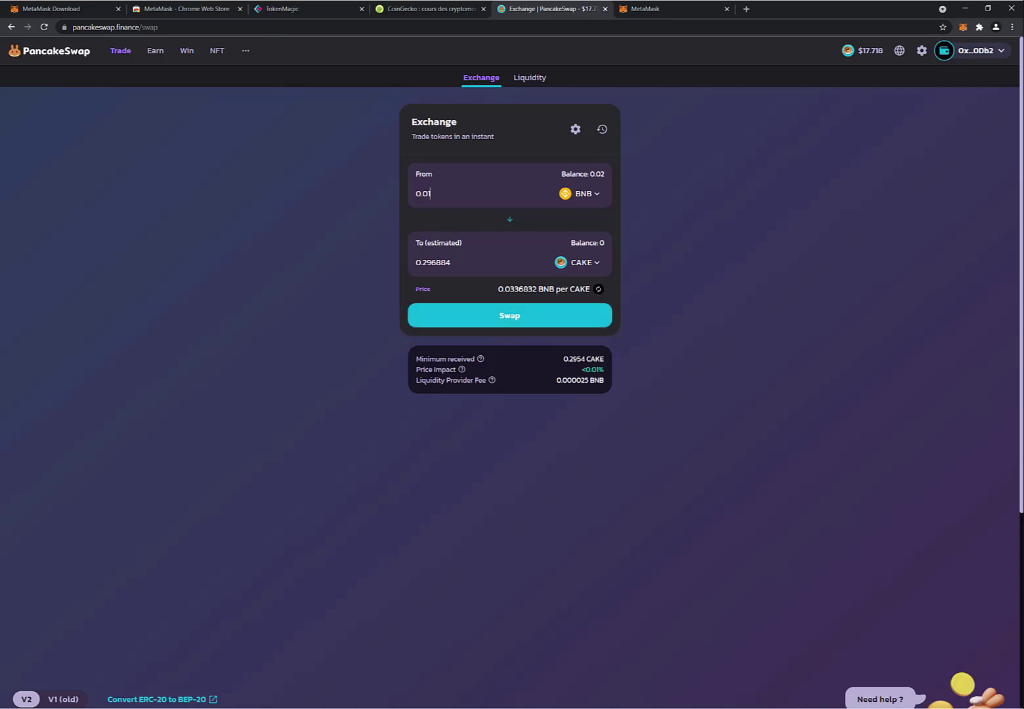
Check the liquidity provider fee explanation, submit the BNB to CAKE swap and confirm the transaction in MetaMask.
{"action": "mouse_move", "coordinate": [492, 380]}
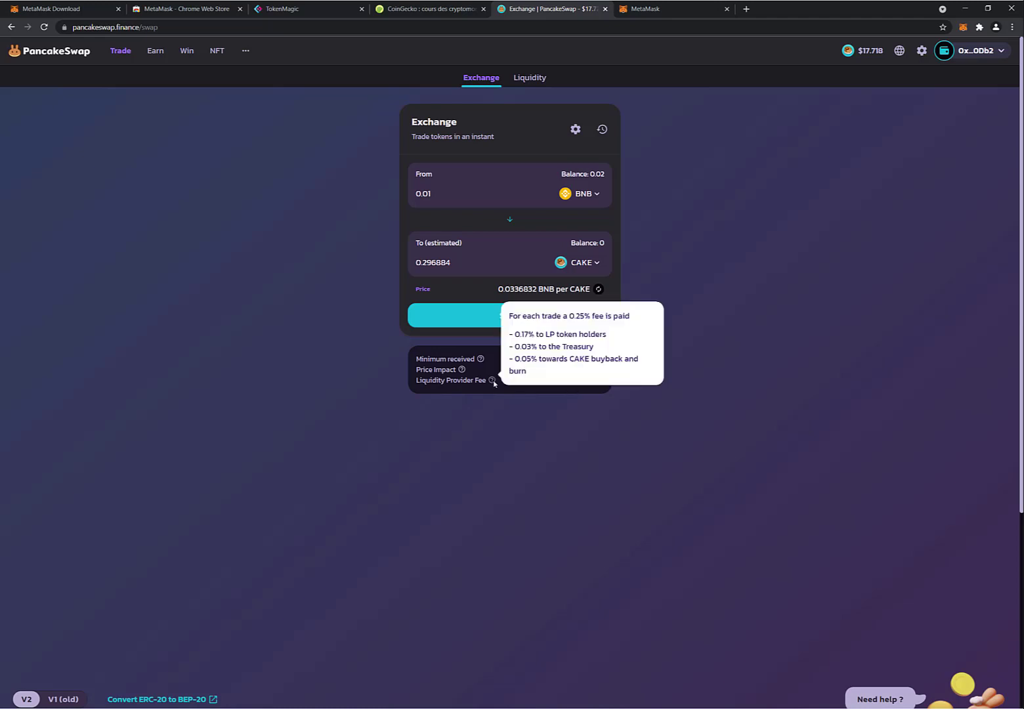
{"action": "left_click", "coordinate": [513, 313]}
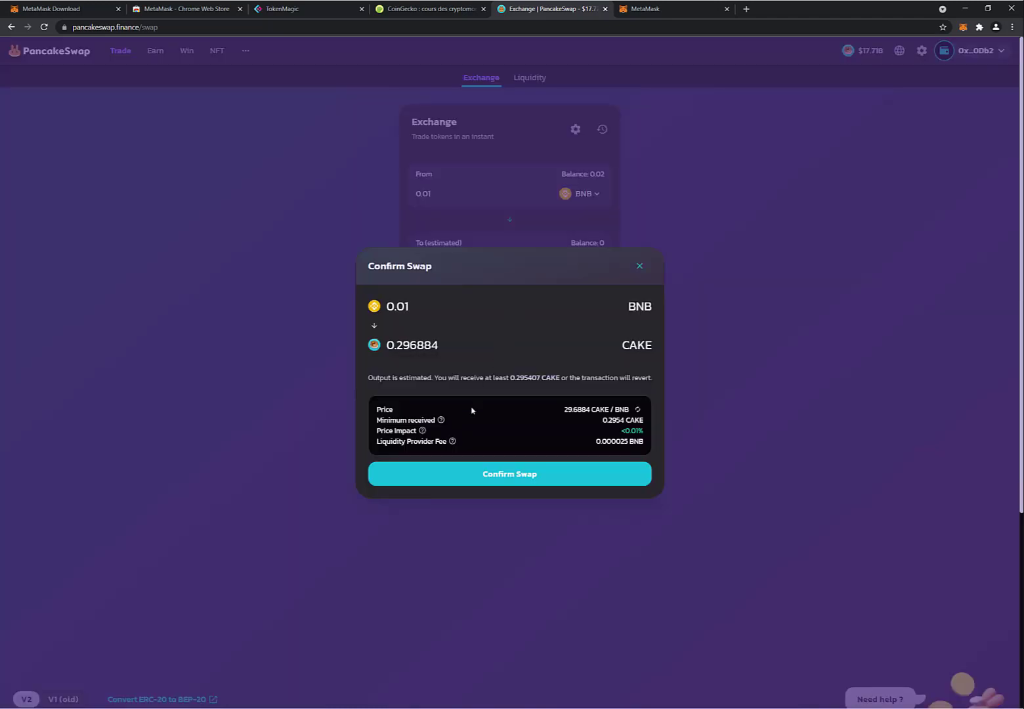
{"action": "left_click", "coordinate": [498, 473]}
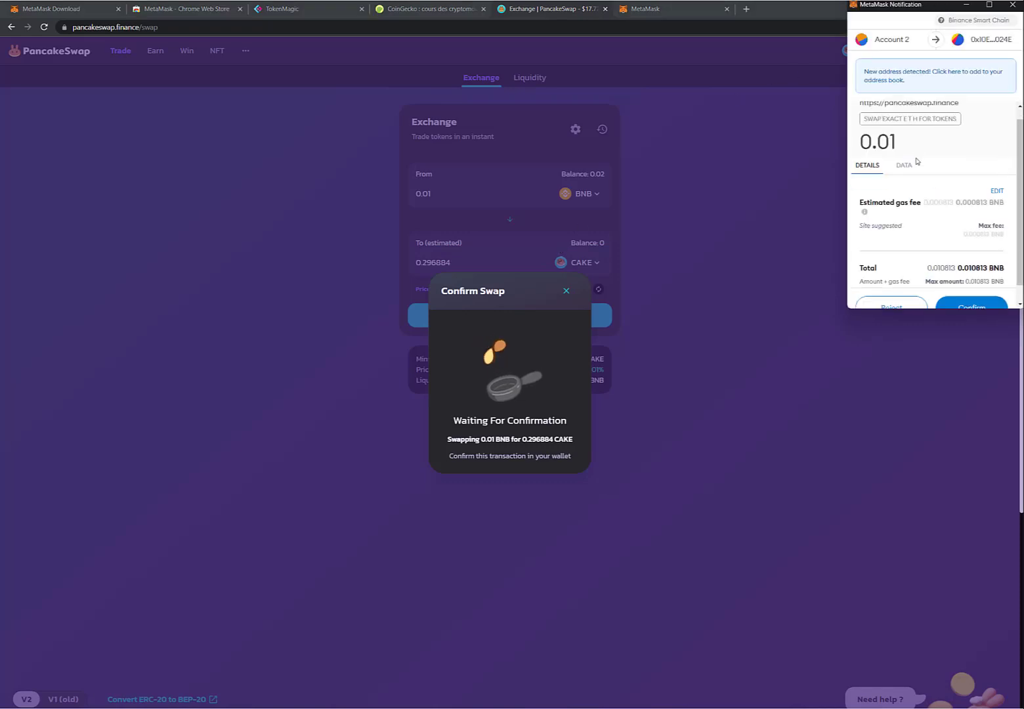
{"action": "scroll", "coordinate": [916, 161], "scroll_direction": "down", "scroll_amount": 1}
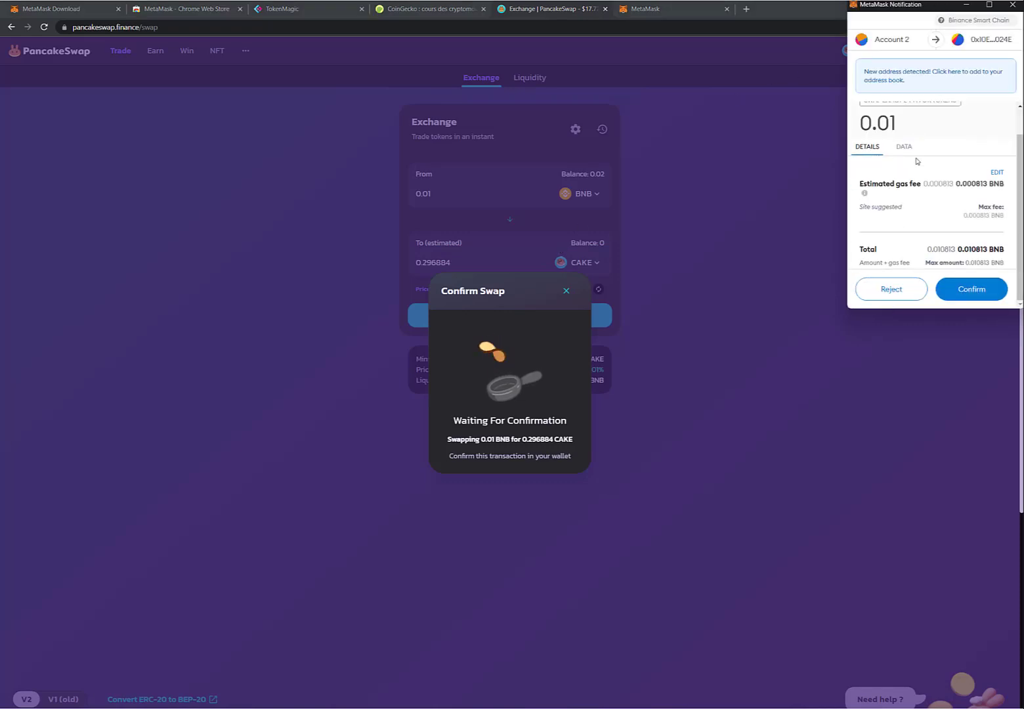
{"action": "left_click", "coordinate": [972, 289]}
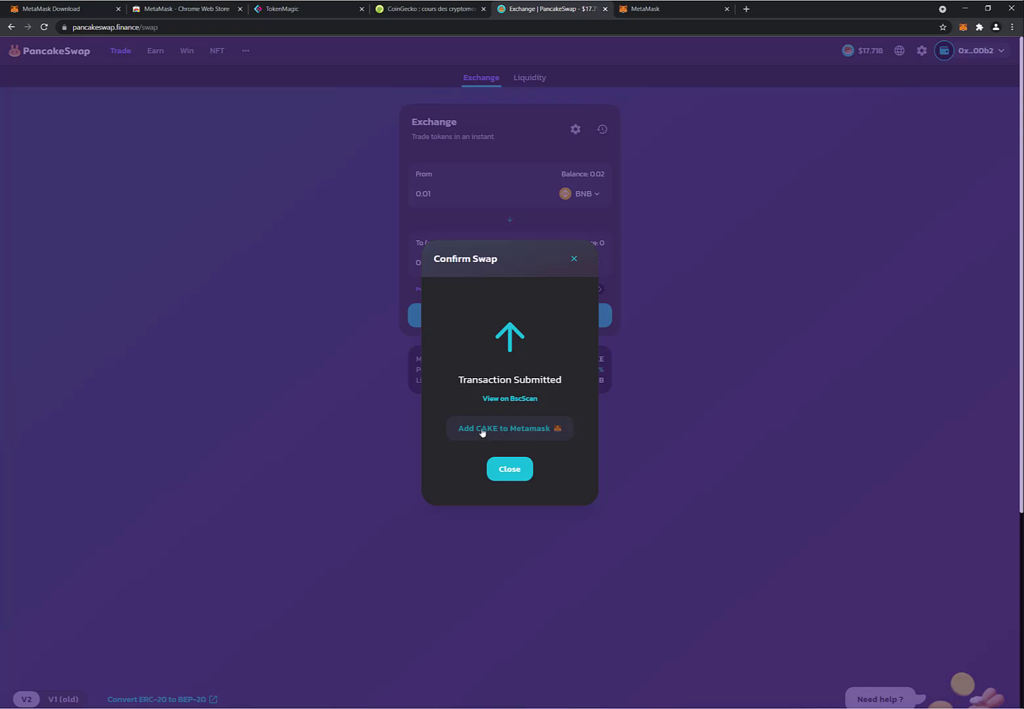
Add the CAKE token to MetaMask from the submitted swap and close the swap confirmation.
{"action": "left_click", "coordinate": [507, 430]}
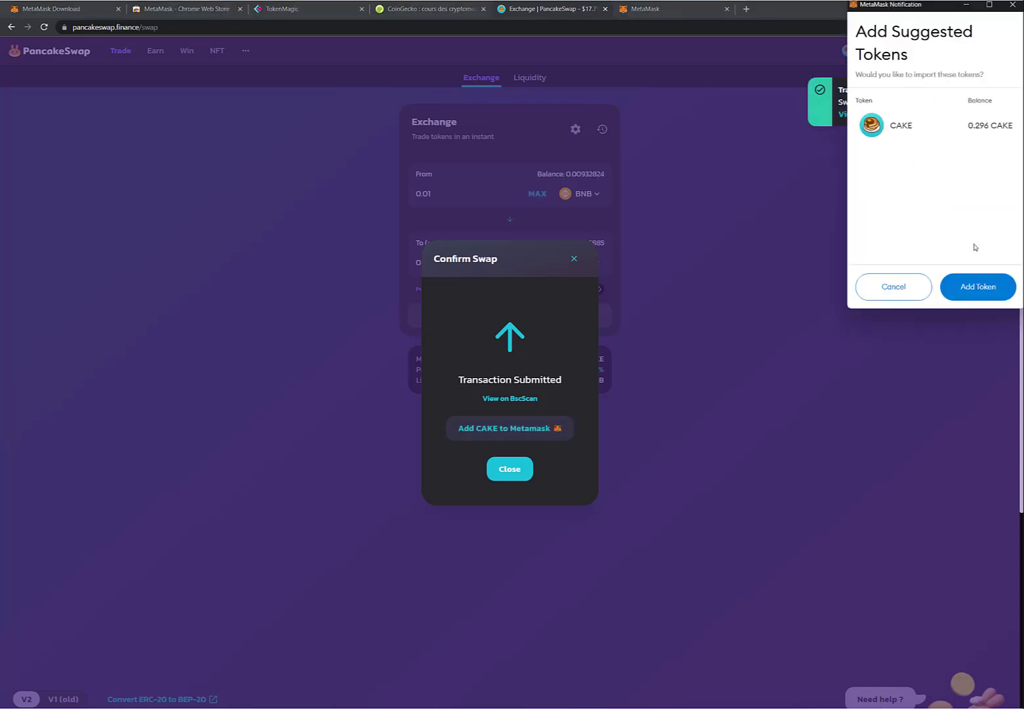
{"action": "left_click", "coordinate": [977, 288]}
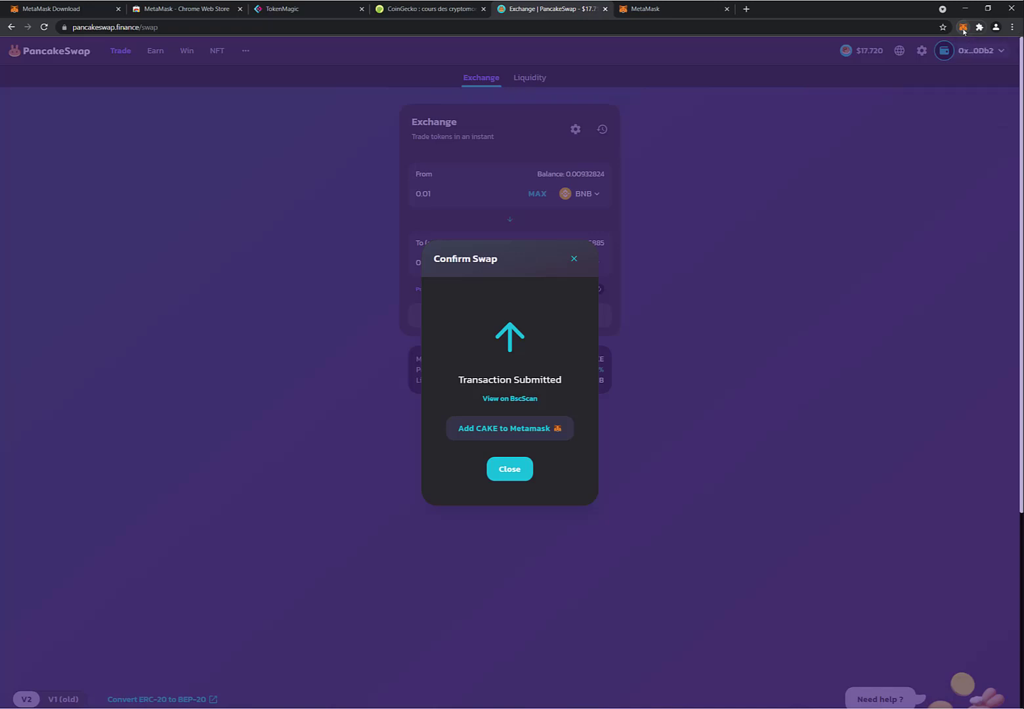
{"action": "left_click", "coordinate": [510, 469]}
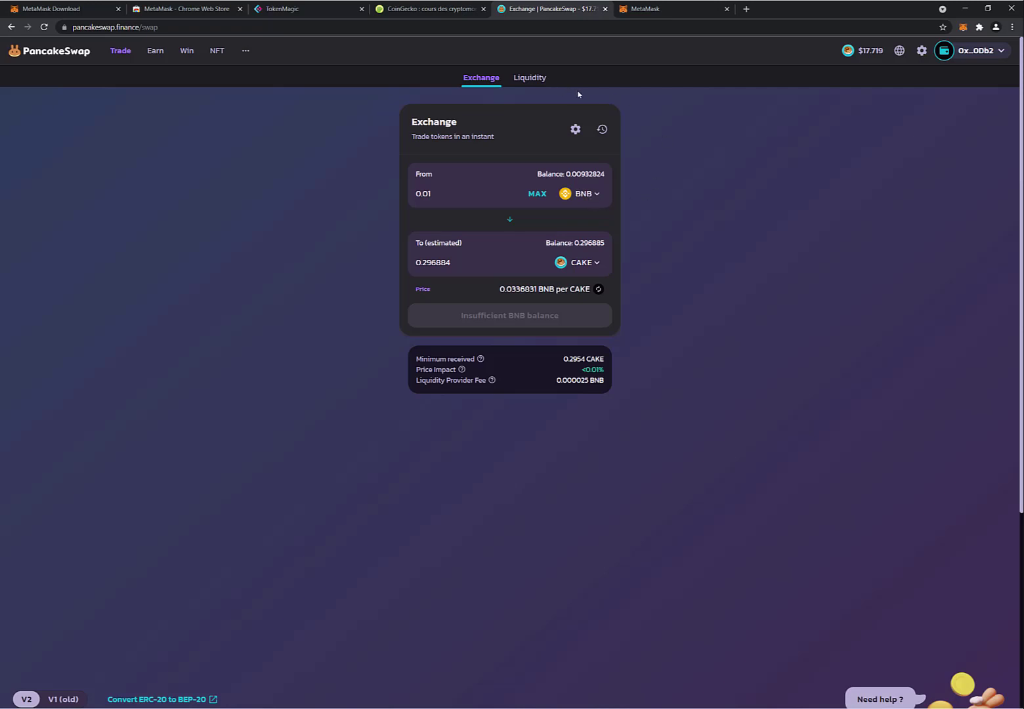
Start adding liquidity on PancakeSwap with BNB and CAKE as the token pair.
{"action": "left_click", "coordinate": [528, 79]}
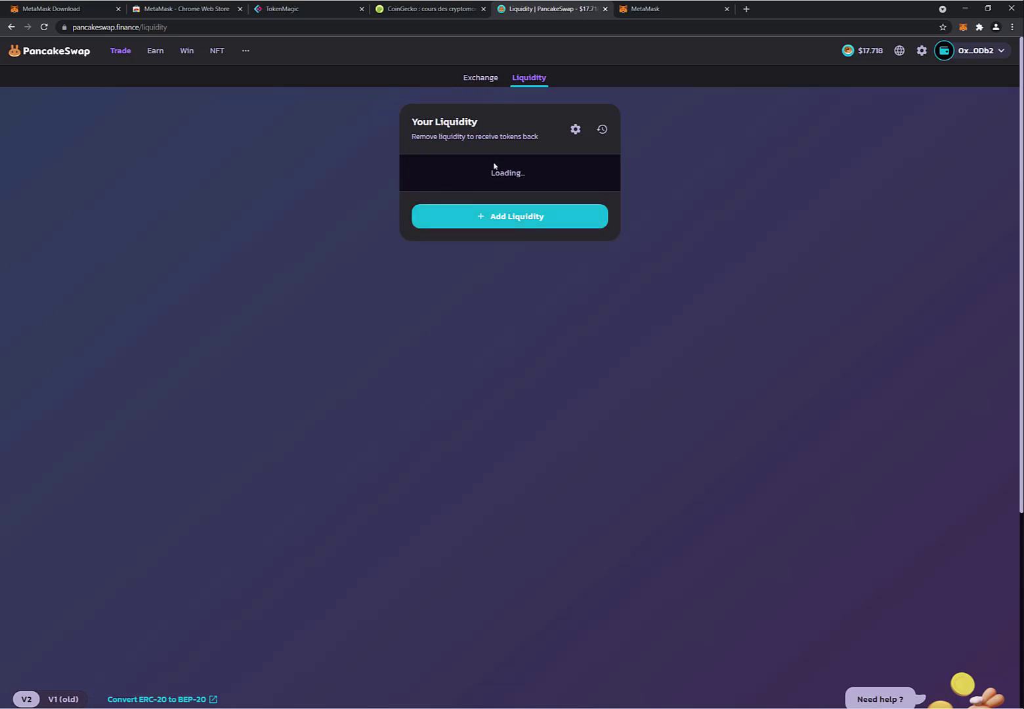
{"action": "left_click", "coordinate": [496, 225]}
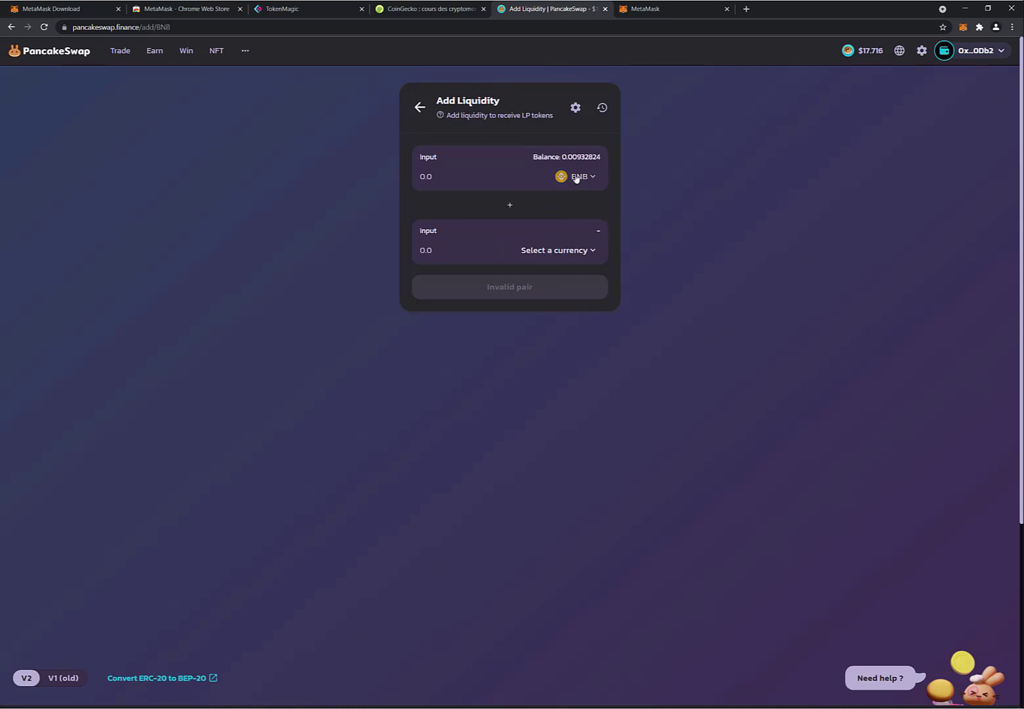
{"action": "left_click", "coordinate": [575, 256]}
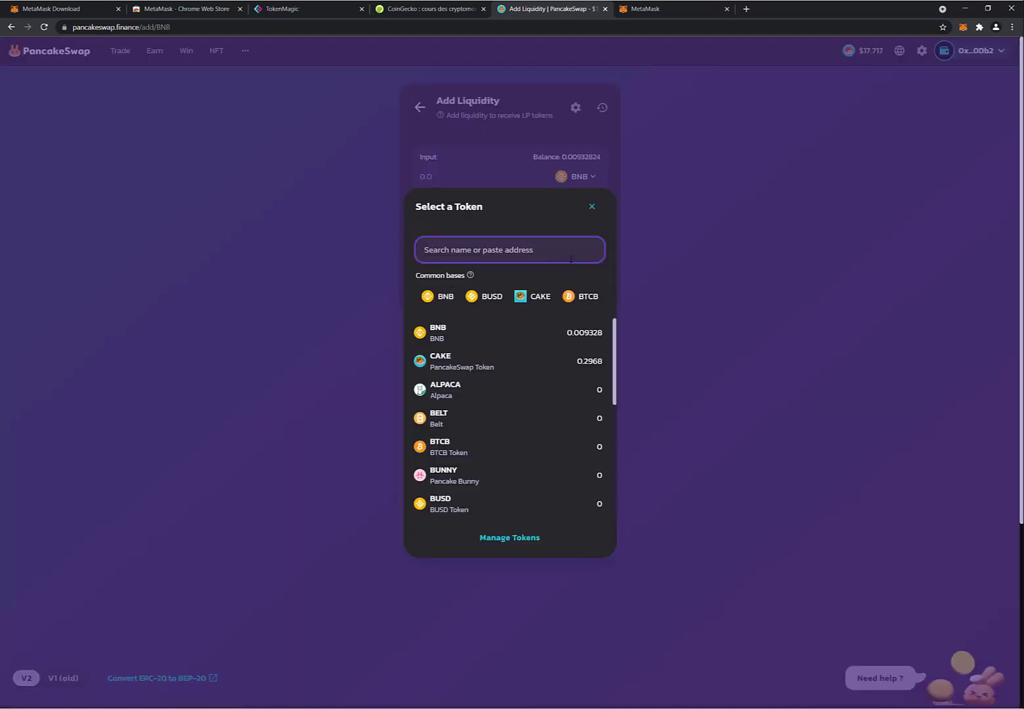
{"action": "left_click", "coordinate": [538, 299]}
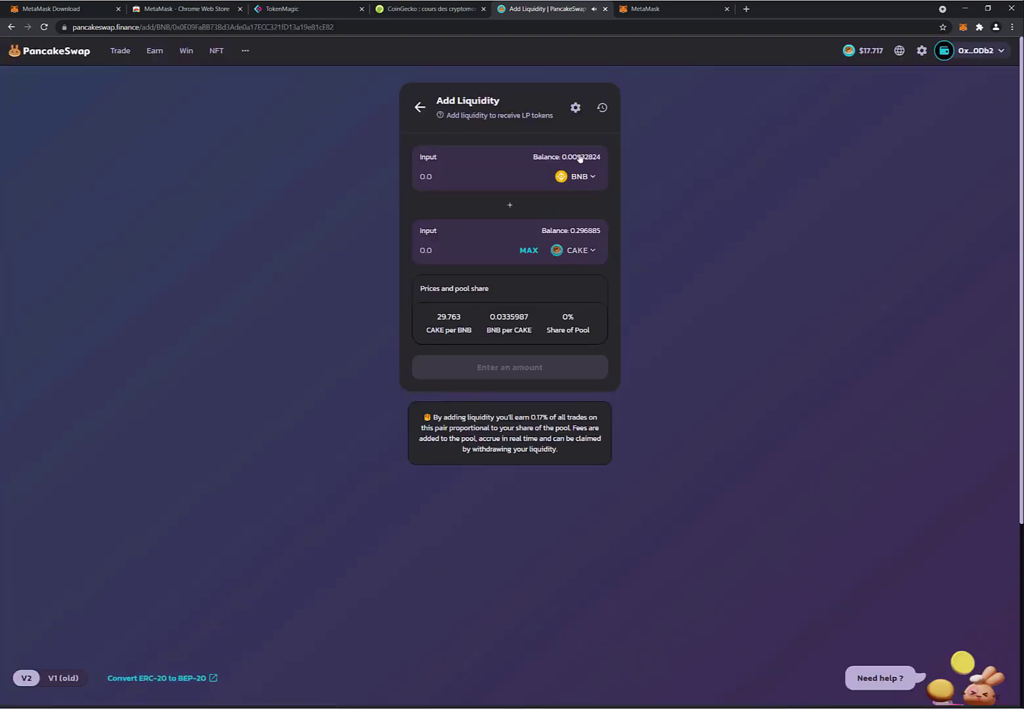
Try the maximum CAKE amount for the liquidity deposit, followed by a BNB amount of 0.009.
{"action": "left_click", "coordinate": [528, 250]}
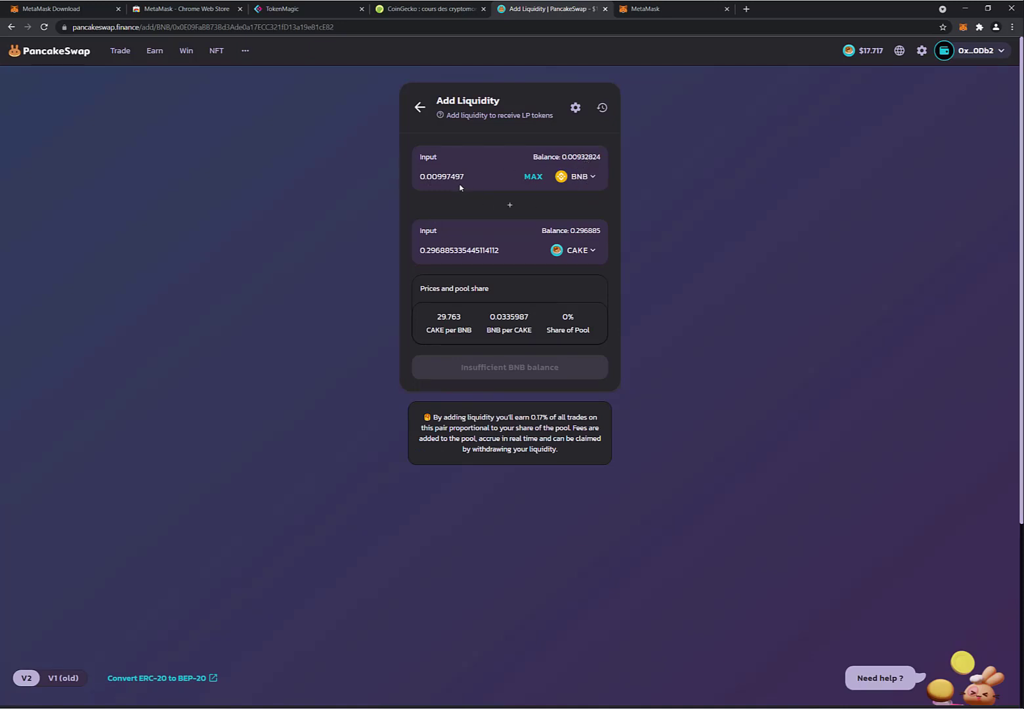
{"action": "left_click_drag", "start_coordinate": [466, 177], "coordinate": [437, 176]}
{"action": "type", "text": "997498"}
{"action": "left_click_drag", "start_coordinate": [438, 176], "coordinate": [465, 175]}
{"action": "left_click", "coordinate": [465, 176]}
{"action": "double_click", "coordinate": [468, 176]}
{"action": "left_click", "coordinate": [446, 176]}
{"action": "left_click_drag", "start_coordinate": [465, 176], "coordinate": [438, 177]}
{"action": "type", "text": "9"}
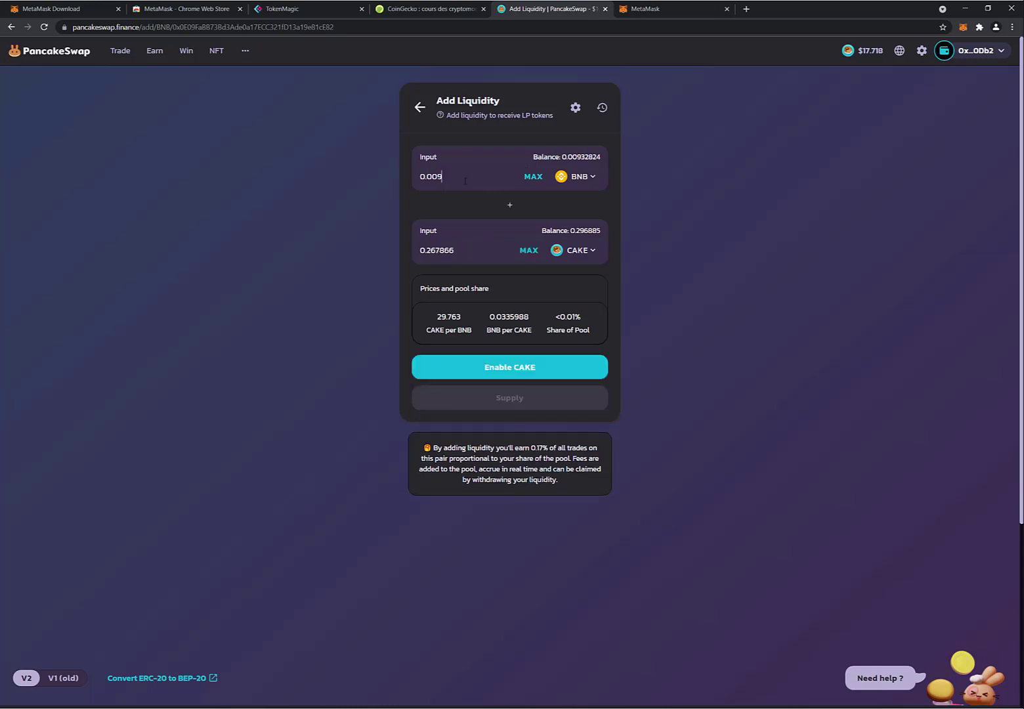
Set the BNB amount of the liquidity deposit to 0.0002 and review the CAKE per BNB price and pool share.
{"action": "key", "text": "BackSpace"}
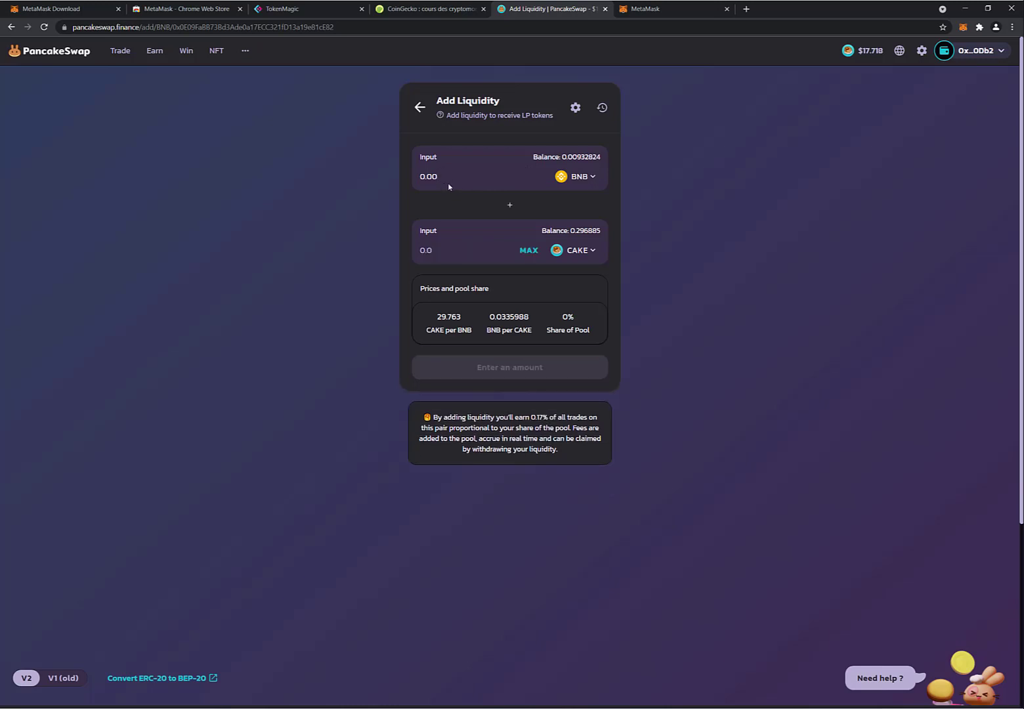
{"action": "type", "text": "02"}
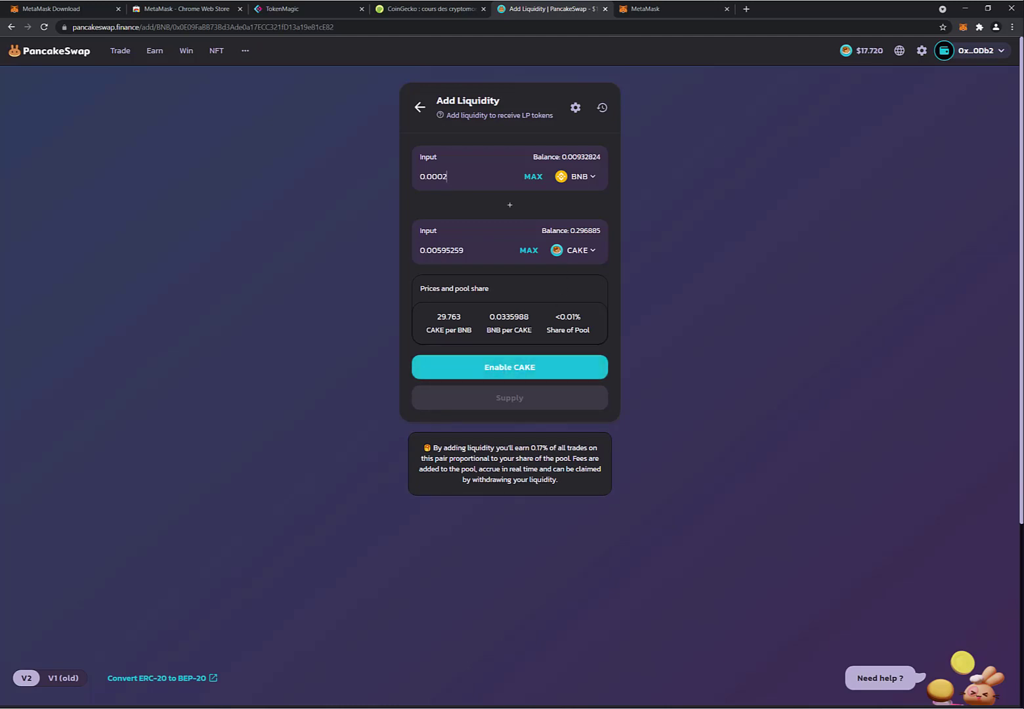
{"action": "left_click_drag", "start_coordinate": [422, 335], "coordinate": [474, 331]}
{"action": "left_click", "coordinate": [451, 324]}
{"action": "left_click_drag", "start_coordinate": [546, 330], "coordinate": [585, 330]}
{"action": "left_click", "coordinate": [568, 324]}
Enable CAKE for the liquidity deposit and confirm the spending permission in MetaMask.
{"action": "left_click", "coordinate": [508, 367]}
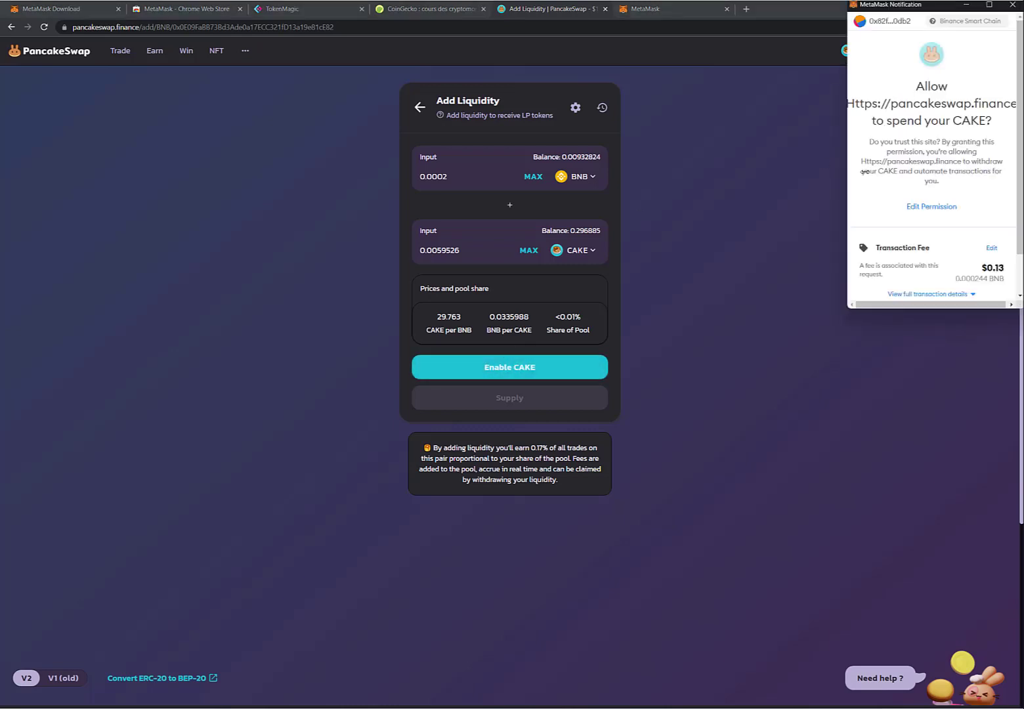
{"action": "scroll", "coordinate": [929, 176], "scroll_direction": "down", "scroll_amount": 1}
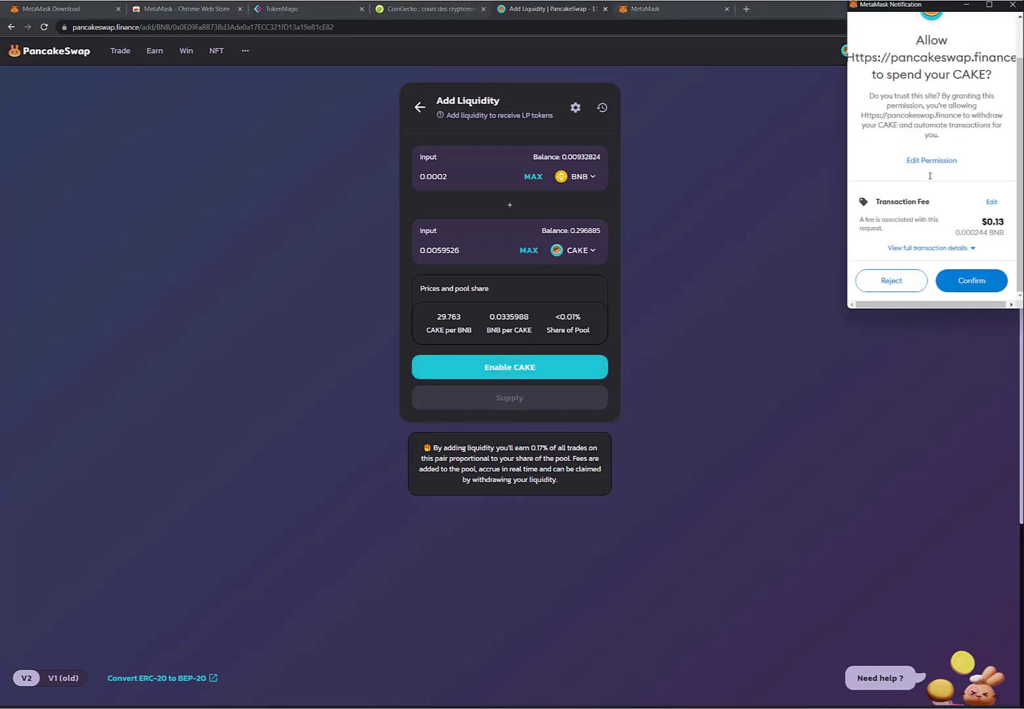
{"action": "left_click", "coordinate": [975, 281]}
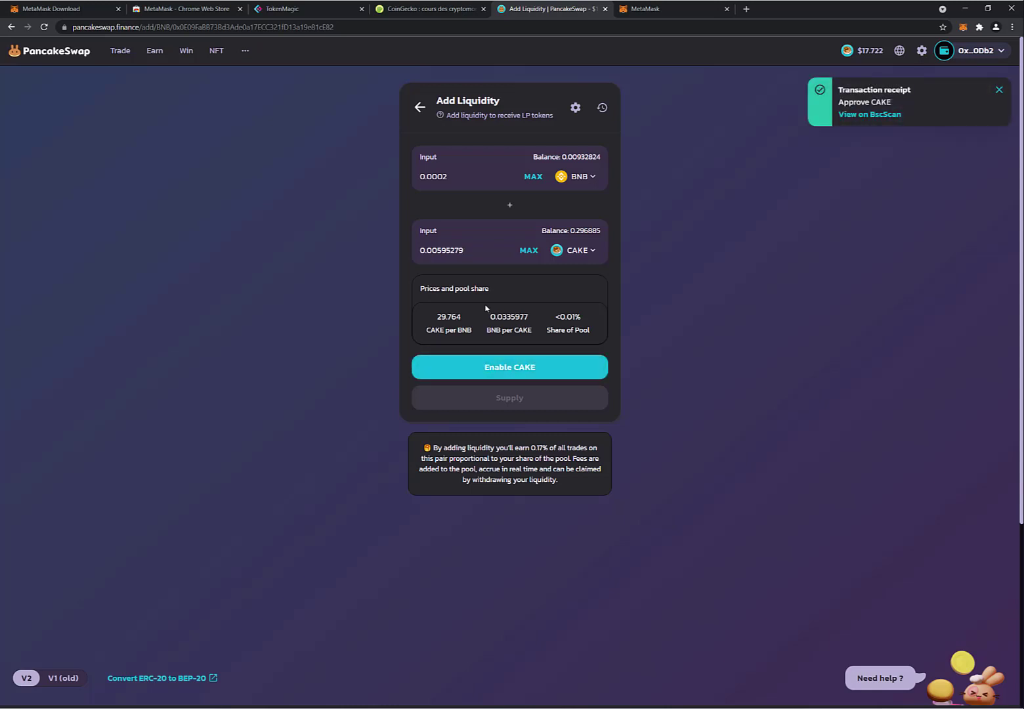
Supply 0.0002 BNB and the matching CAKE to the liquidity pool and confirm the transaction in MetaMask.
{"action": "left_click", "coordinate": [514, 372]}
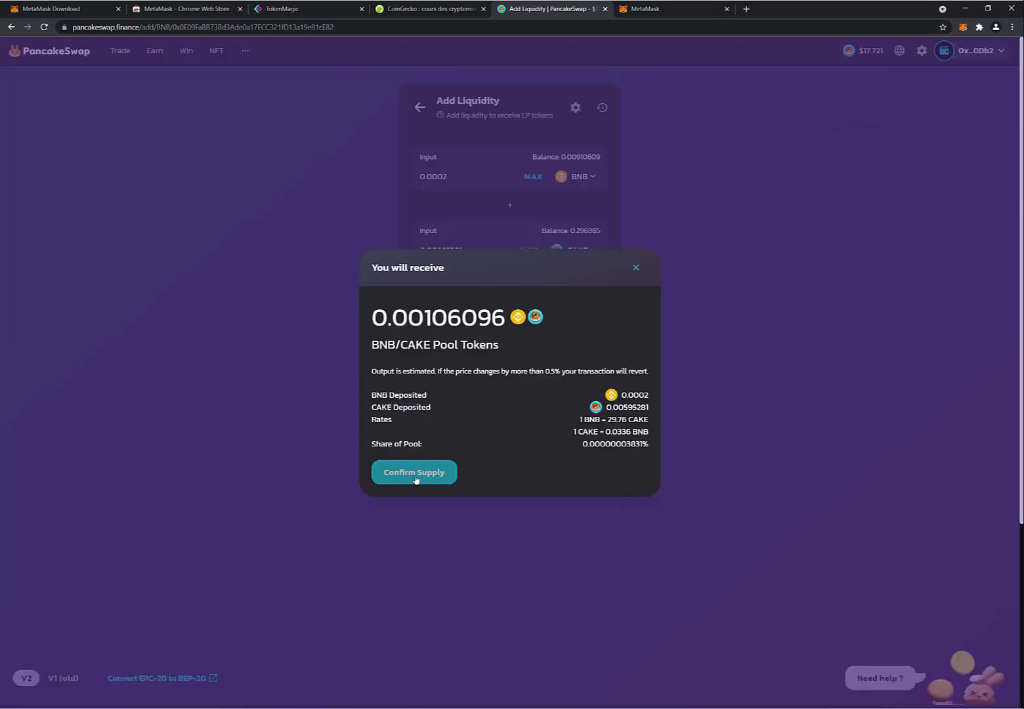
{"action": "left_click", "coordinate": [415, 472]}
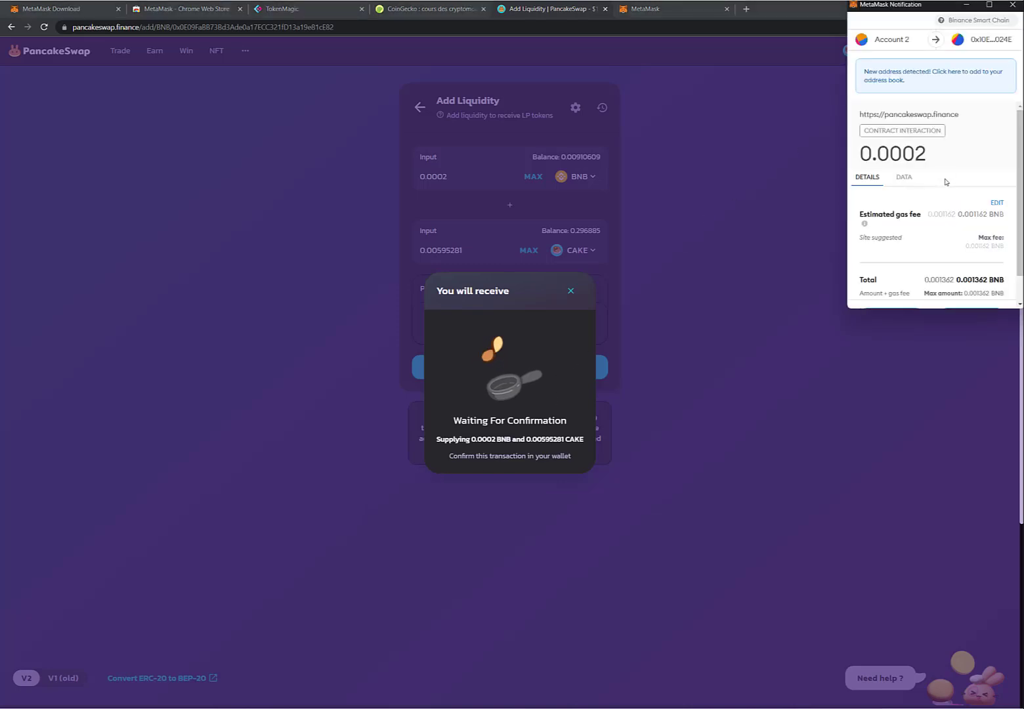
{"action": "left_click", "coordinate": [972, 289]}
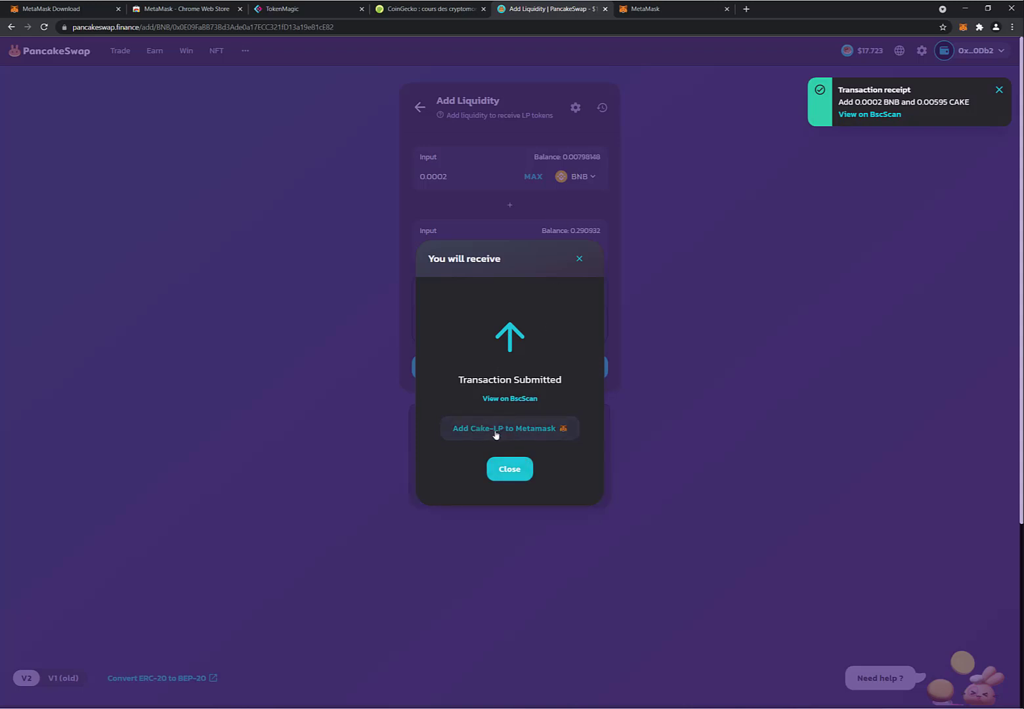
Add the Cake-LP token to MetaMask and check its entry and options among the wallet's assets.
{"action": "left_click", "coordinate": [534, 430]}
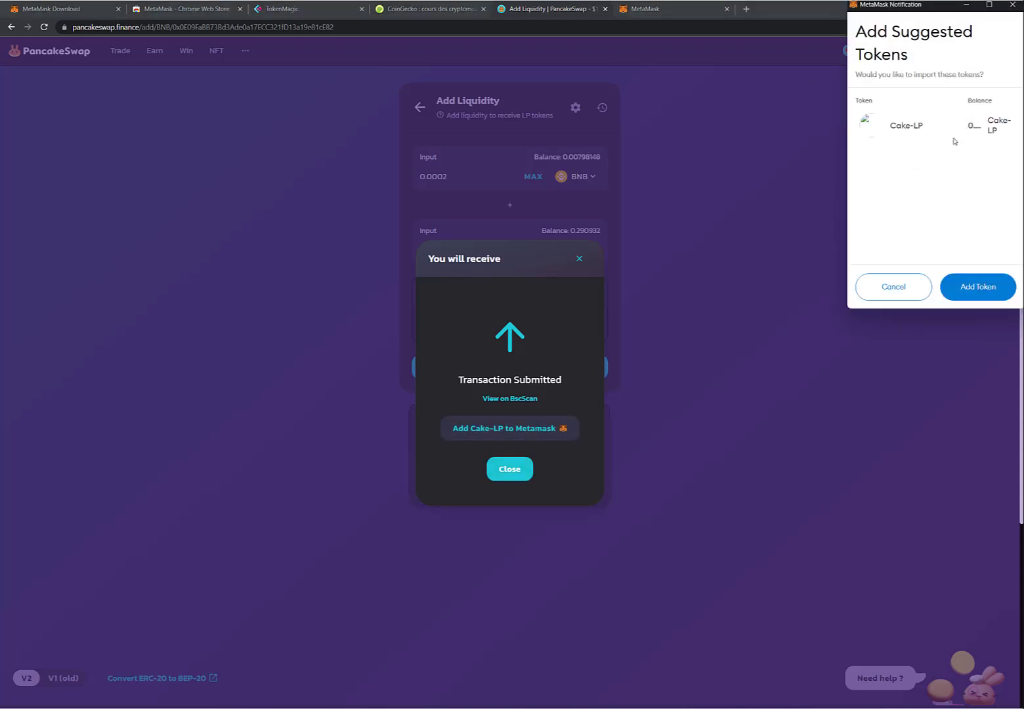
{"action": "left_click", "coordinate": [969, 292]}
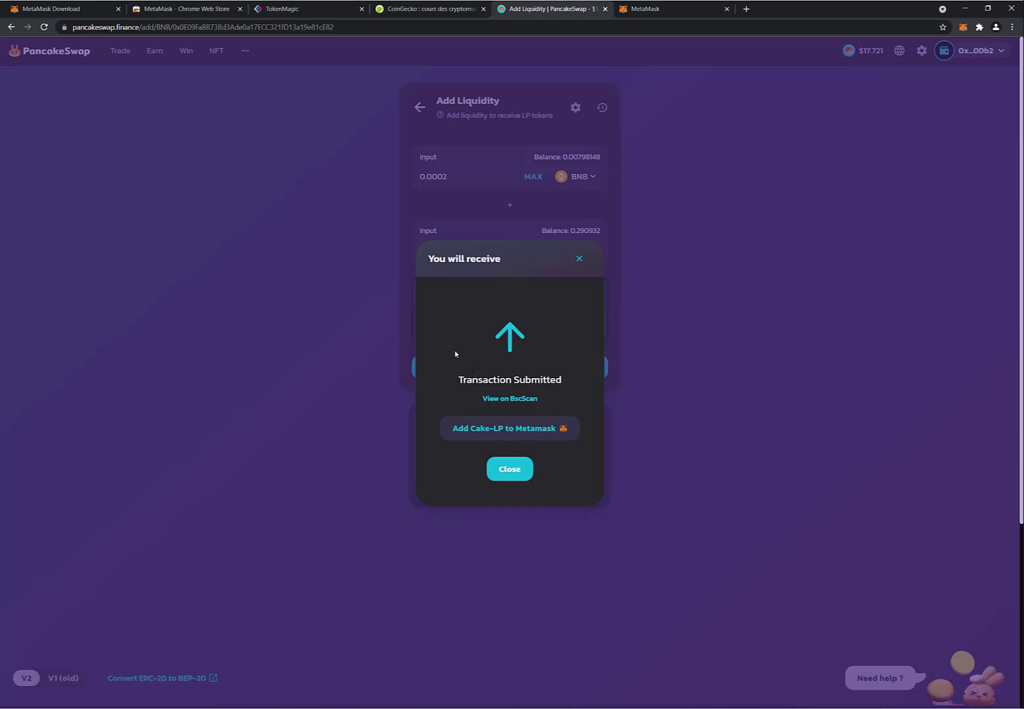
{"action": "left_click", "coordinate": [962, 28]}
{"action": "left_click", "coordinate": [831, 225]}
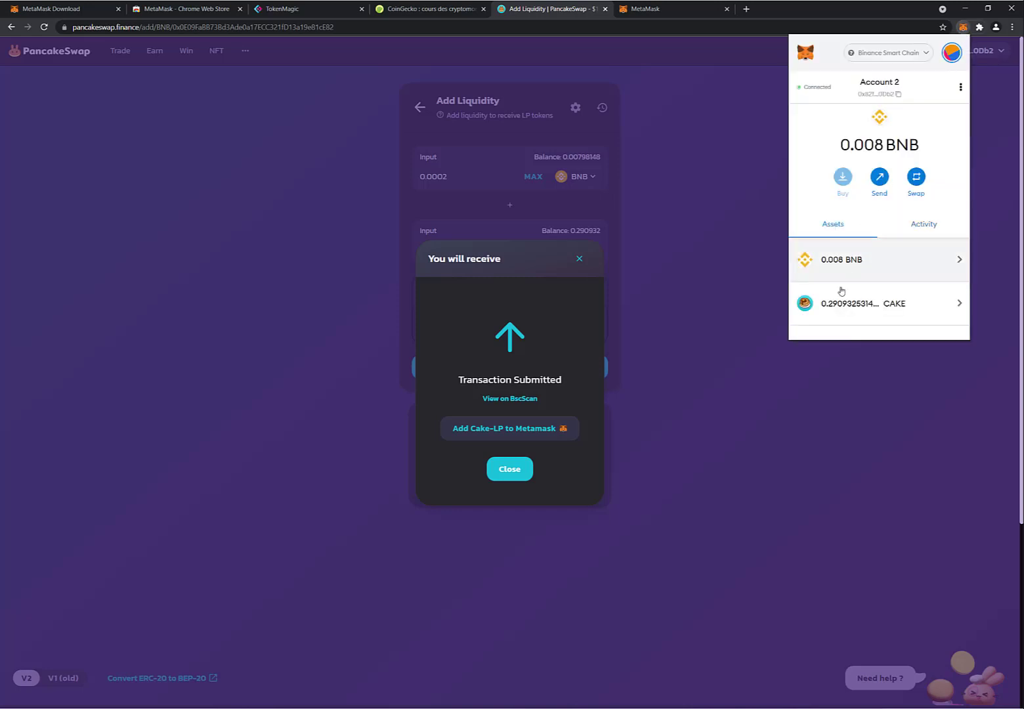
{"action": "scroll", "coordinate": [853, 272], "scroll_direction": "down", "scroll_amount": 2}
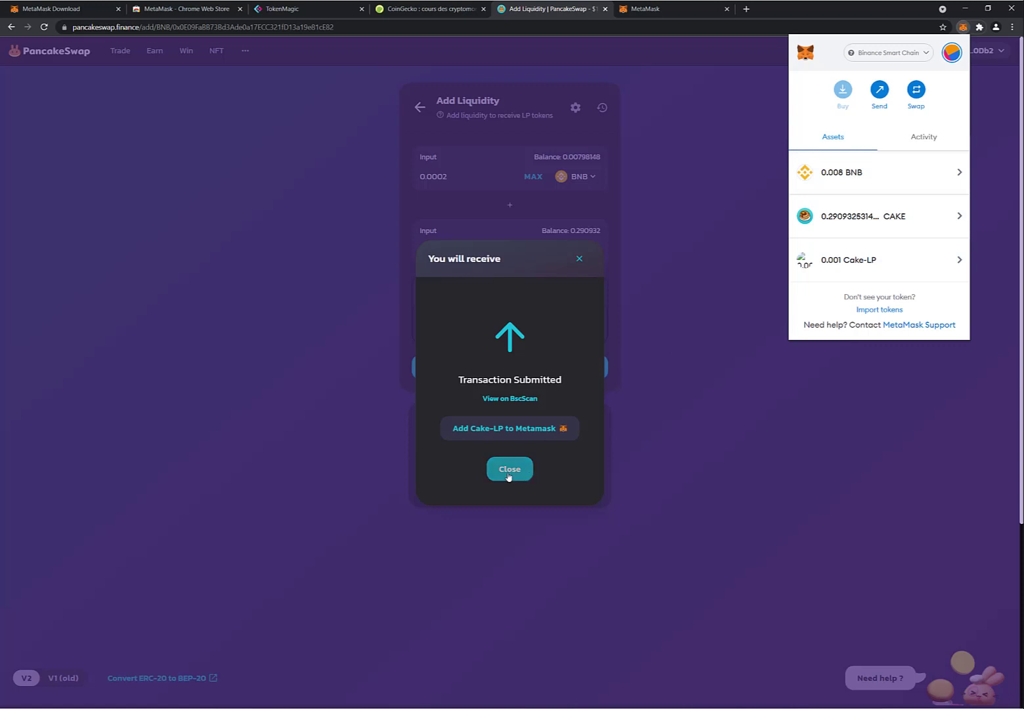
{"action": "left_click", "coordinate": [947, 260]}
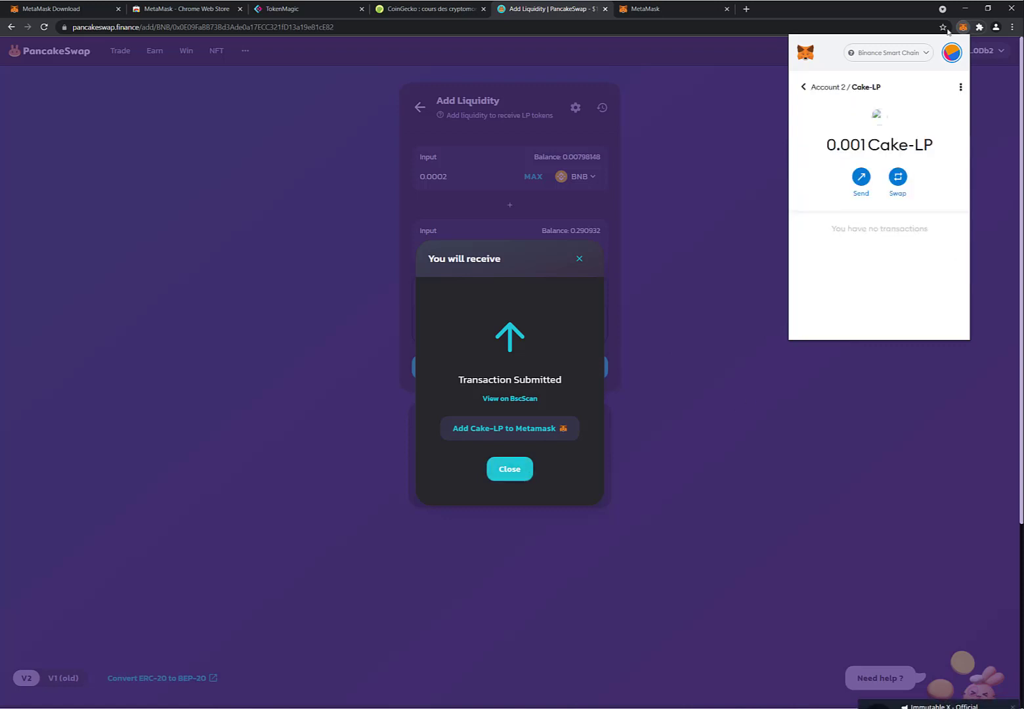
{"action": "left_click", "coordinate": [960, 90]}
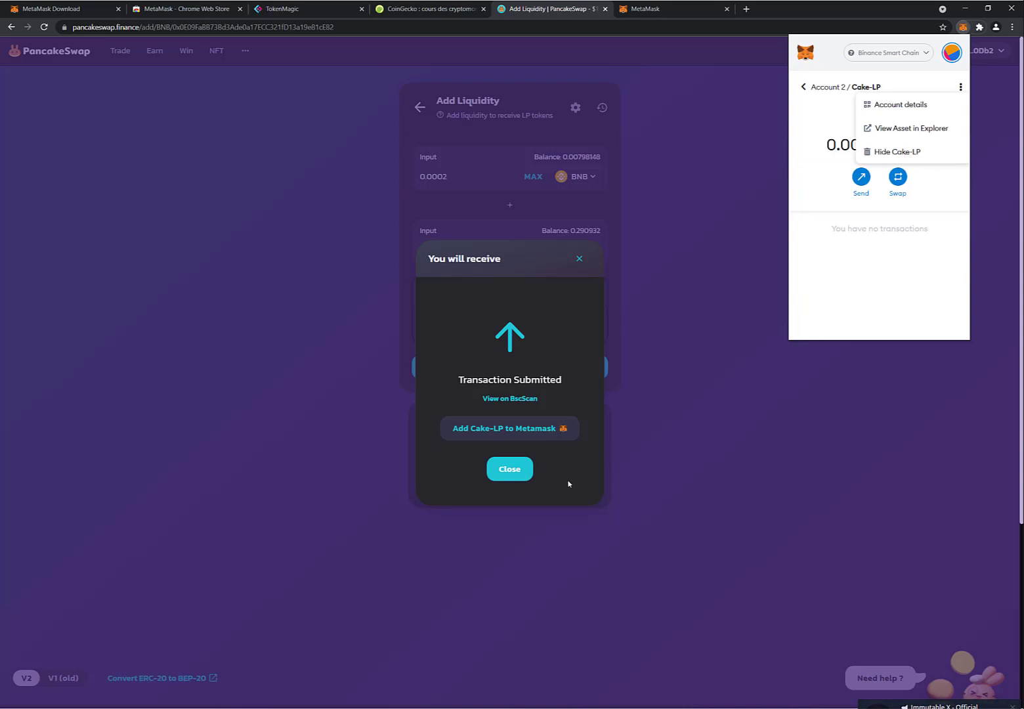
Close the liquidity transaction confirmation and go to the PancakeSwap Farms page.
{"action": "left_click", "coordinate": [523, 470]}
{"action": "left_click", "coordinate": [524, 470]}
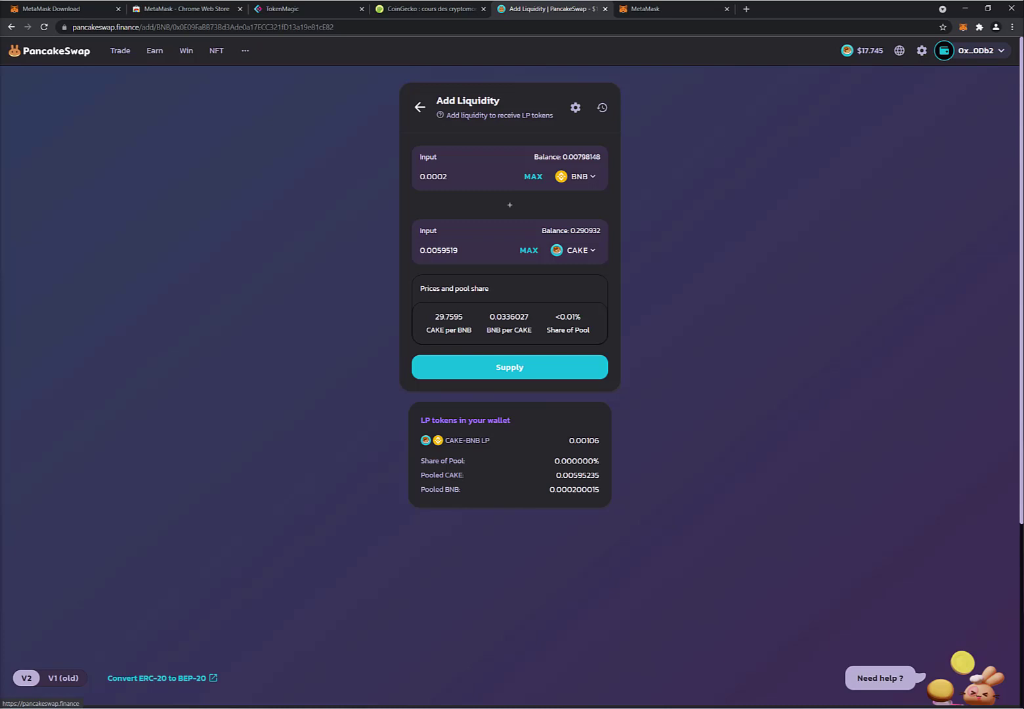
{"action": "mouse_move", "coordinate": [155, 52]}
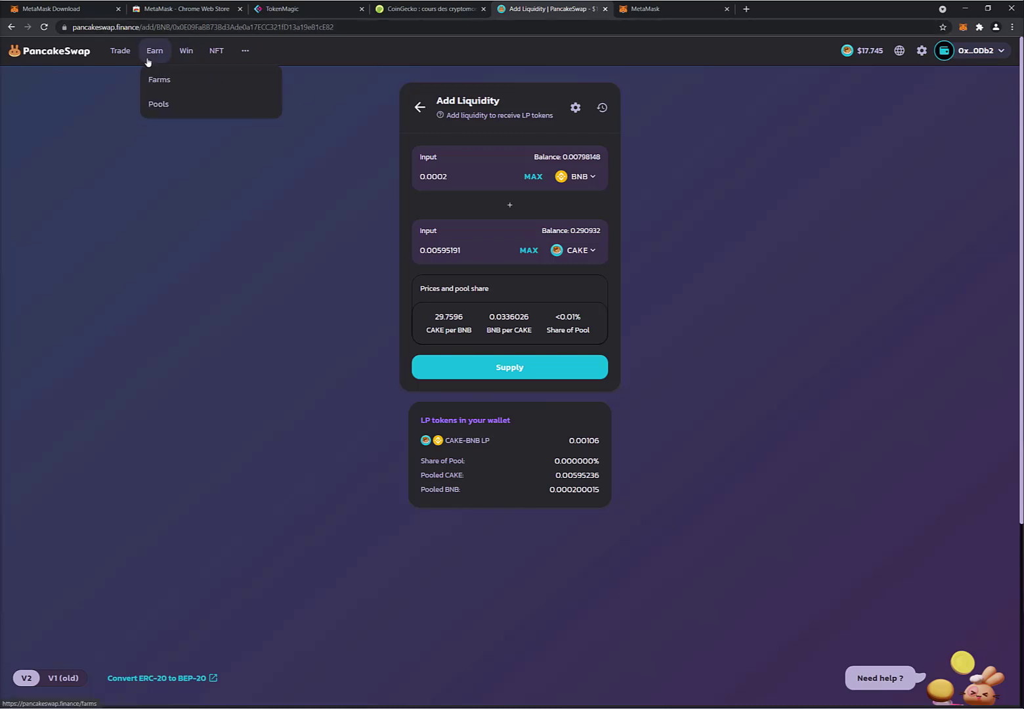
{"action": "left_click", "coordinate": [165, 89]}
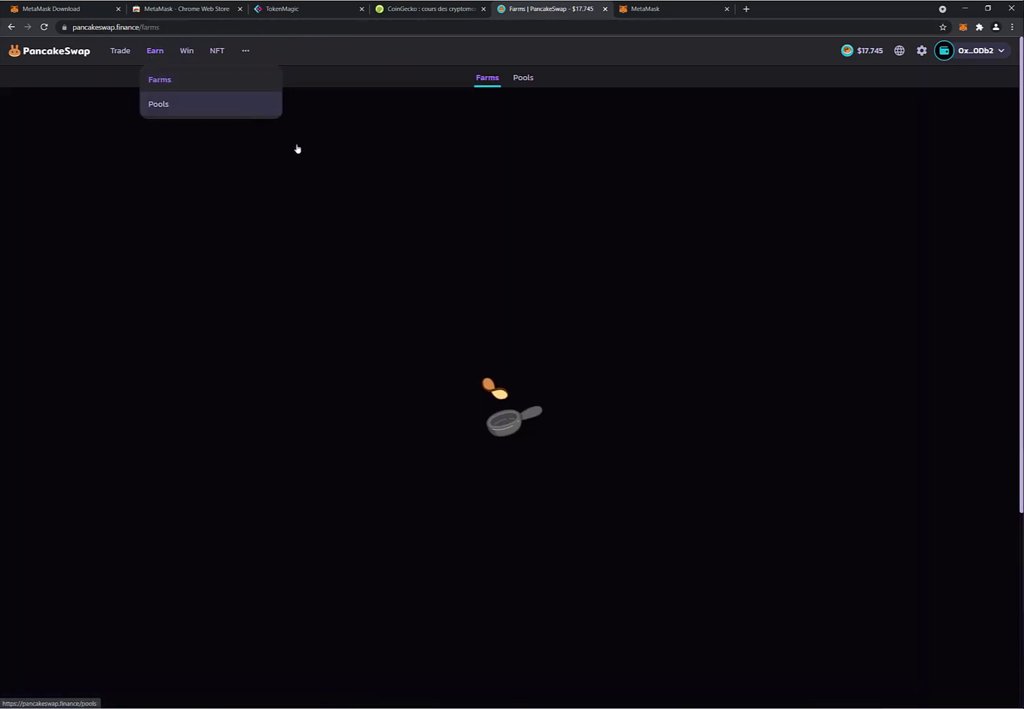